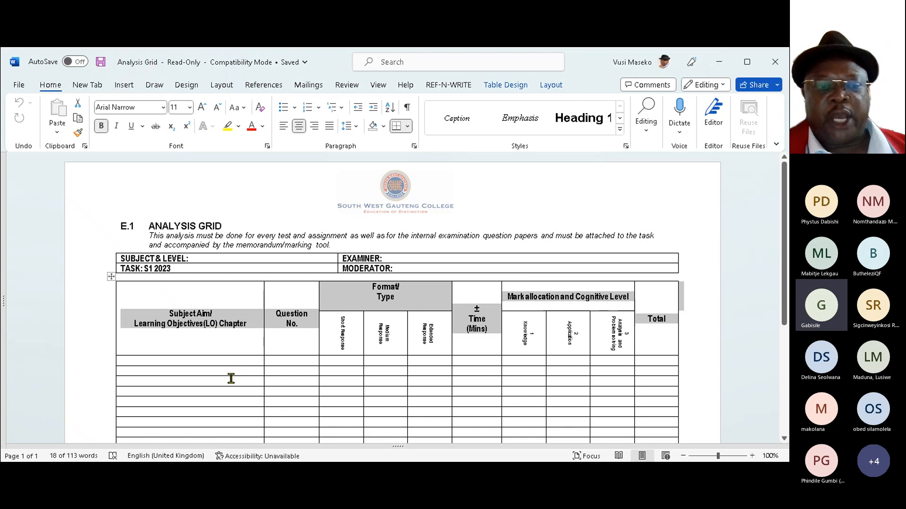
Step: Fill the first blank analysis grid row with "LO 2.4/Chapter 1/Module 4" as the learning objective and 1 as the question number
click(176, 361)
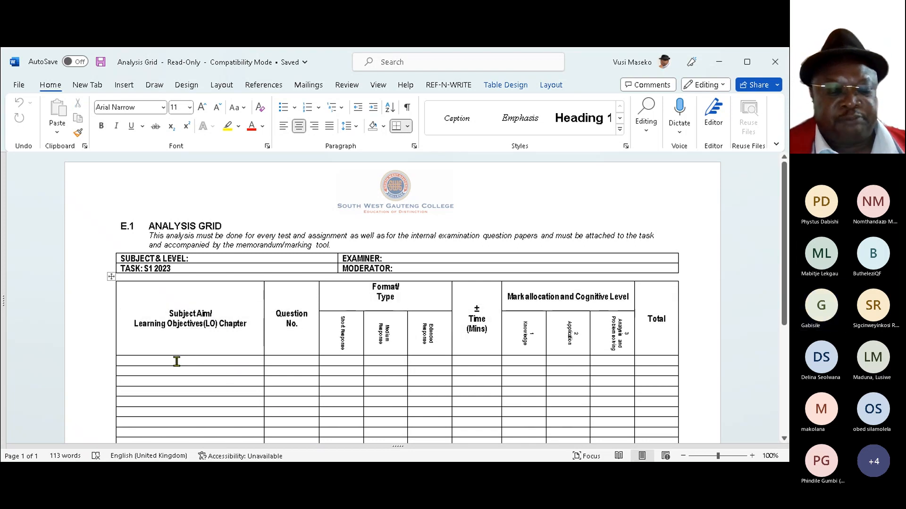
text(LO)
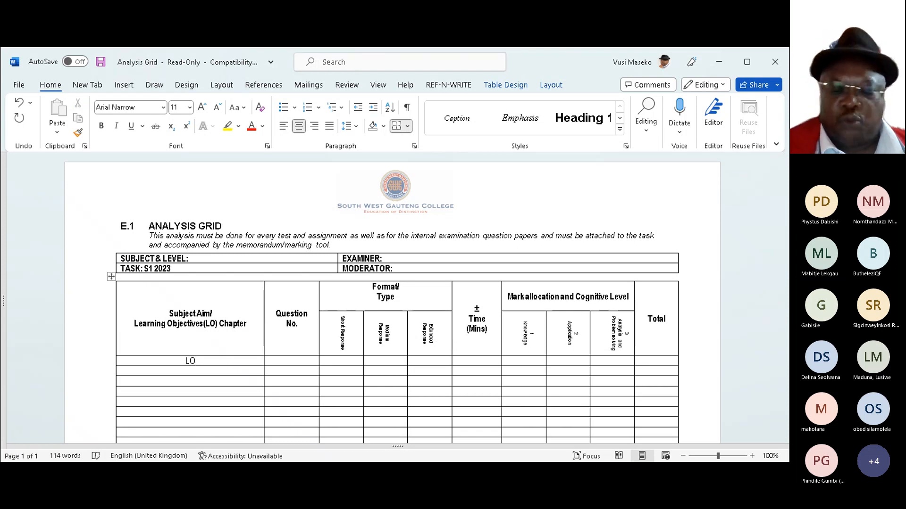
text( 2.4)
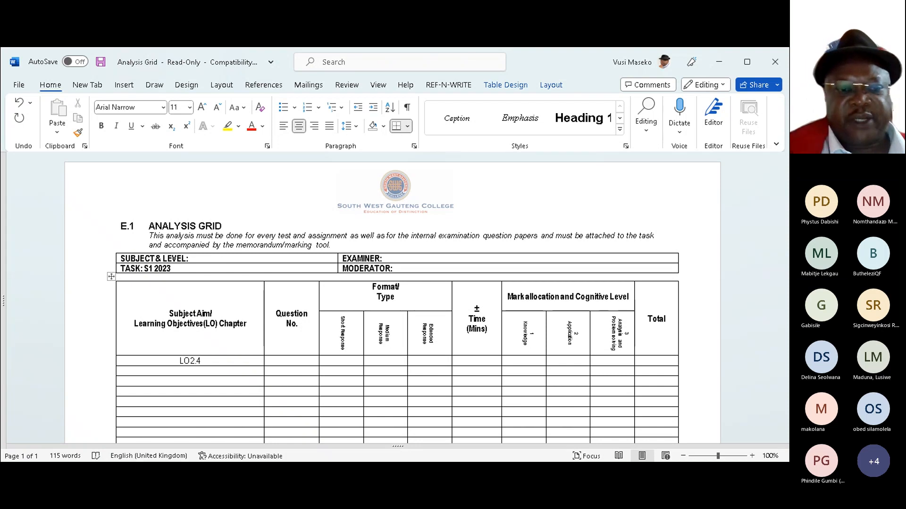
text(/)
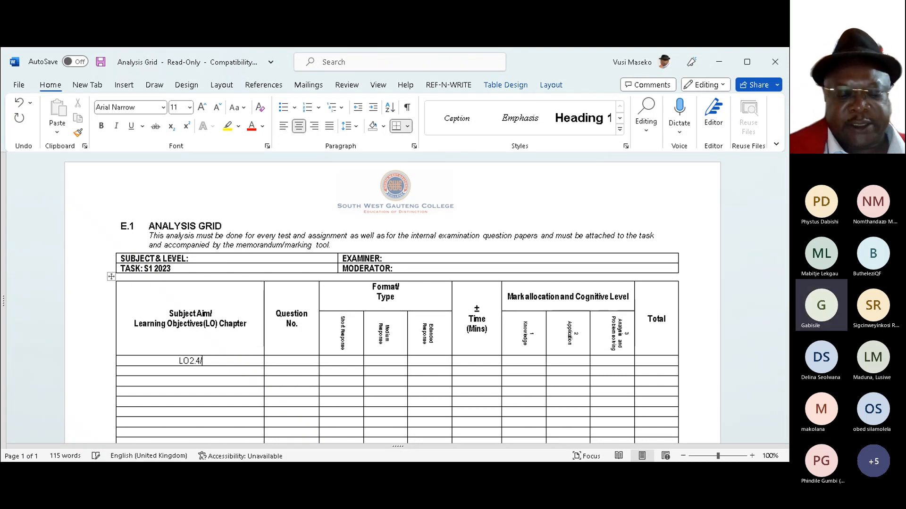
text(Chap)
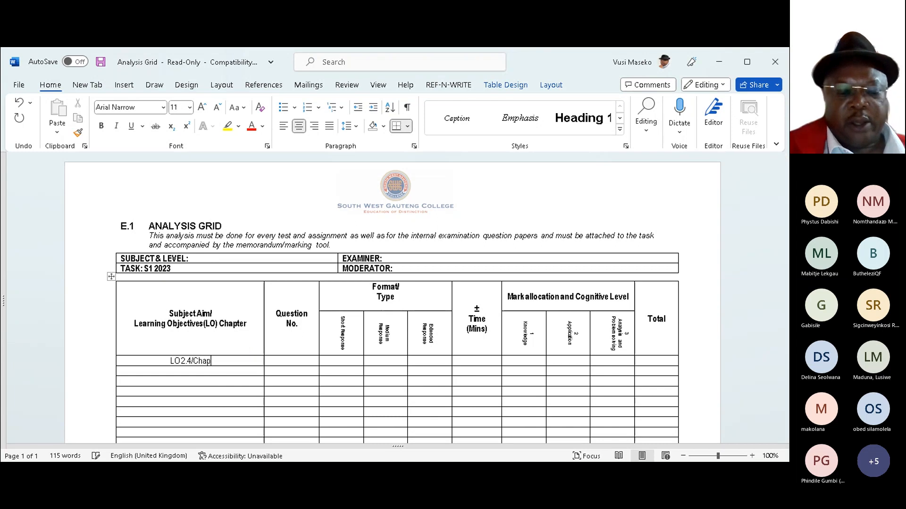
text(ter 1)
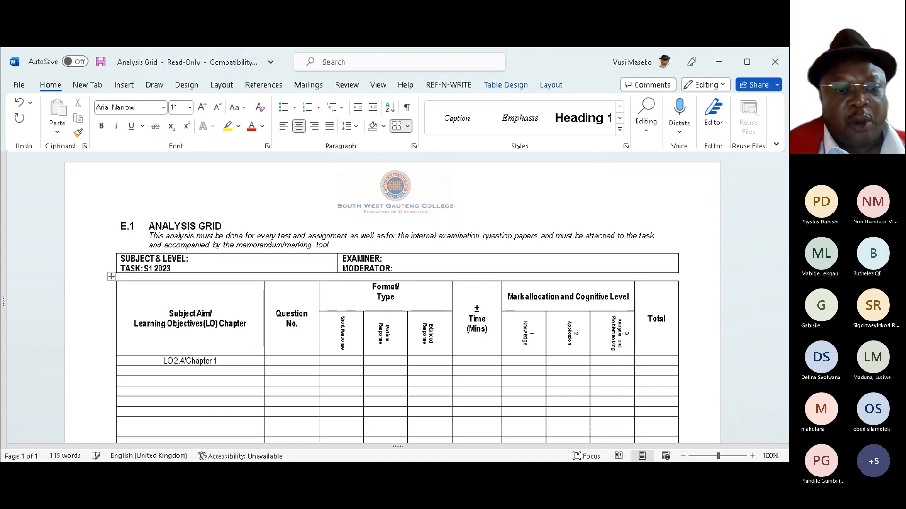
text(/M)
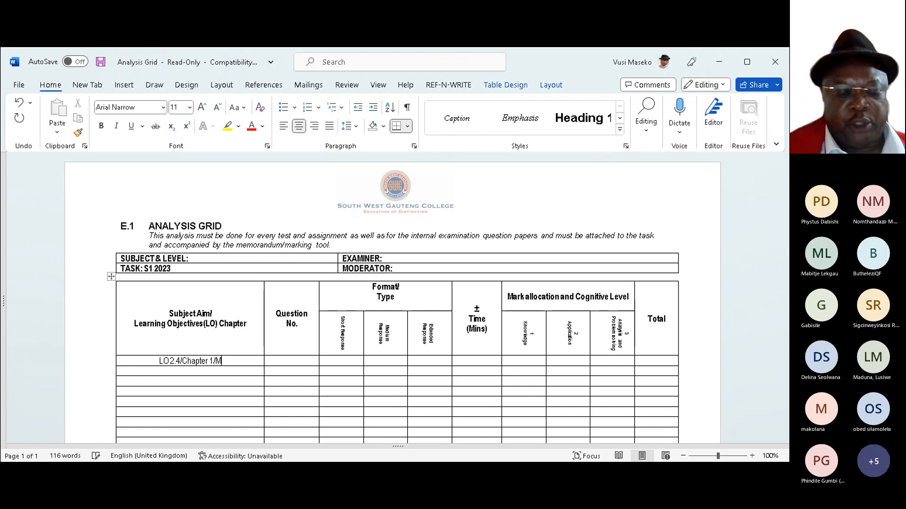
text(odule)
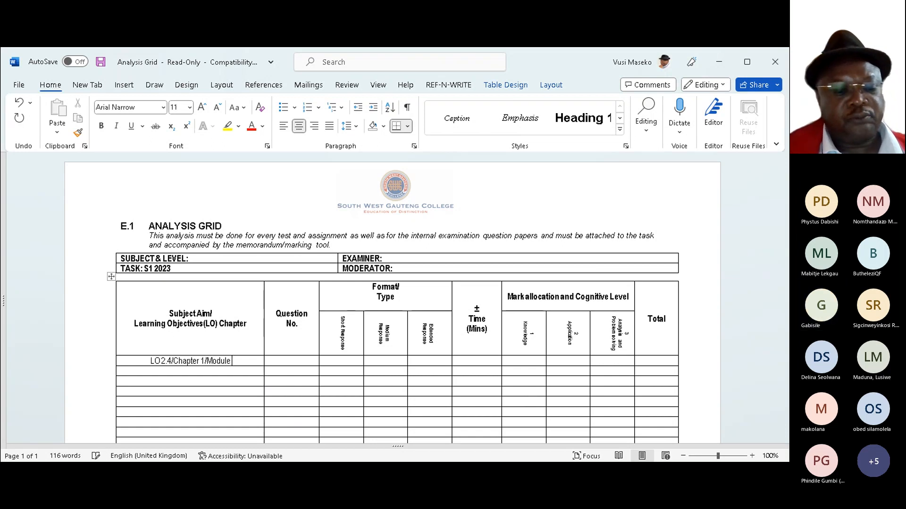
text( 4)
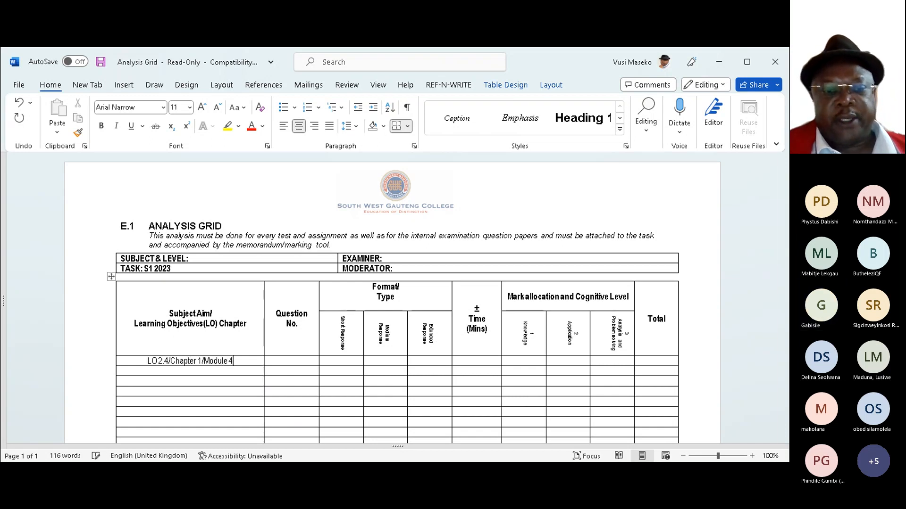
click(298, 364)
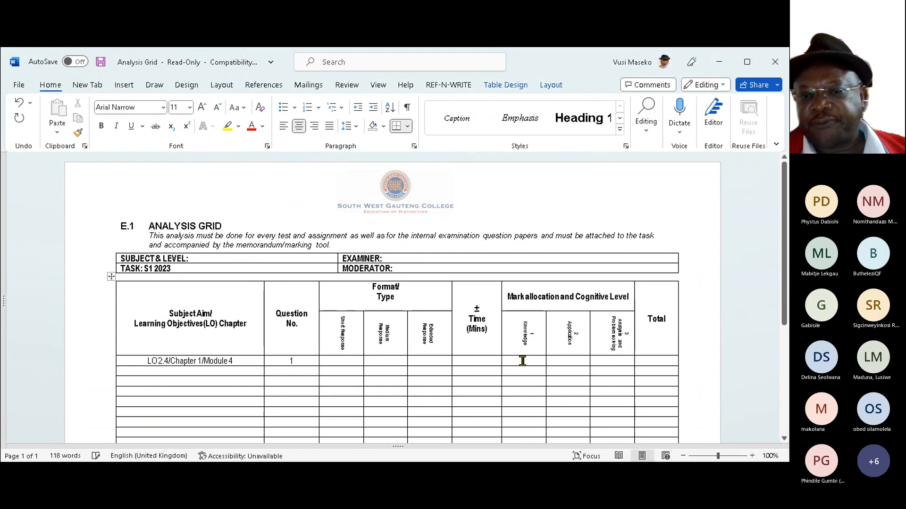
Step: Review the row's Application and Analysis and Problem solving cells, the TOTAL row, the response type notes and the signature table
click(570, 367)
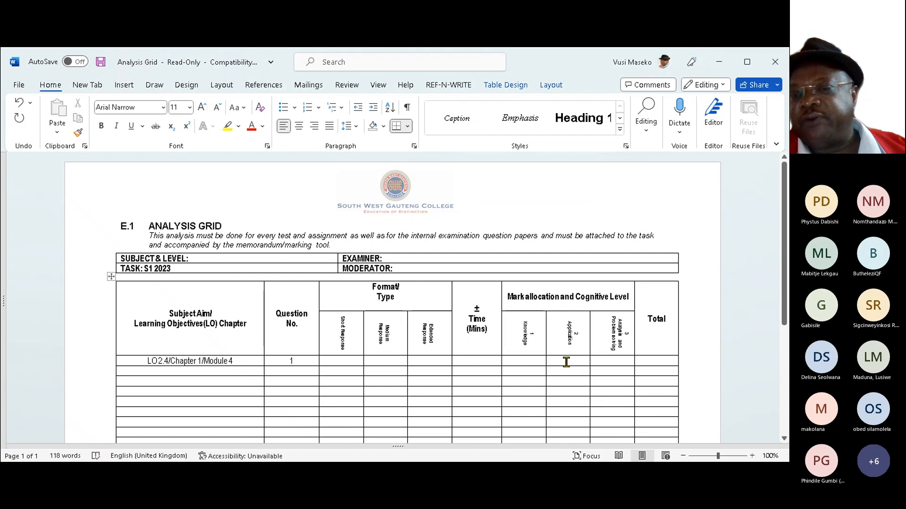
click(622, 364)
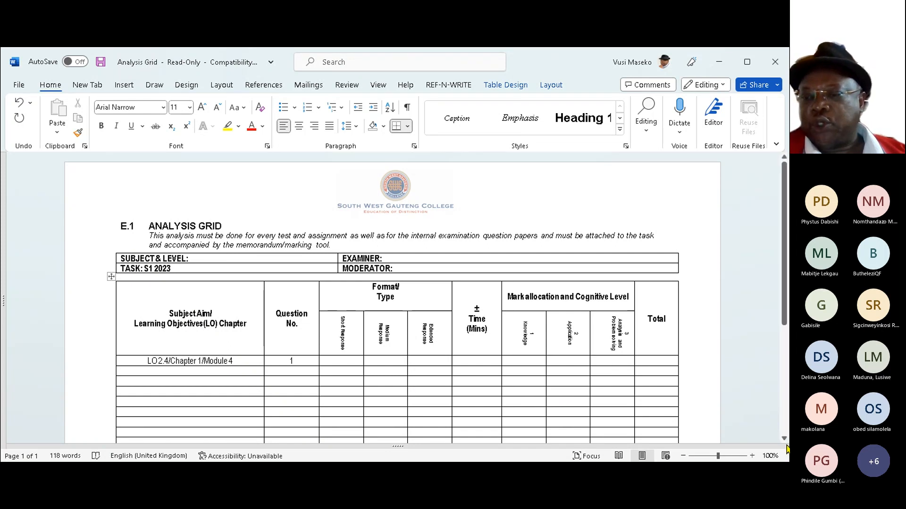
scroll(783, 440, down, 5)
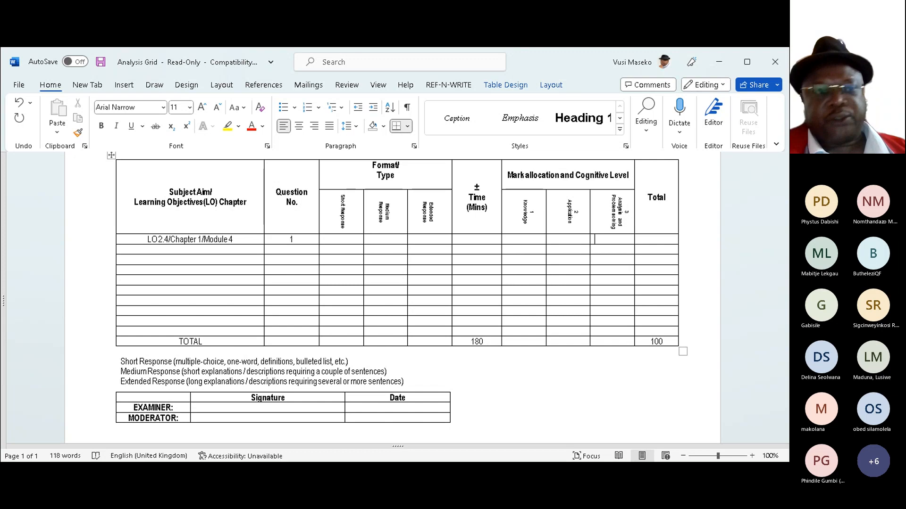
Step: Switch to the Pre-moderation Checklist document and read its heading details and the Criterion 1 analysis of task table
key(alt+Tab)
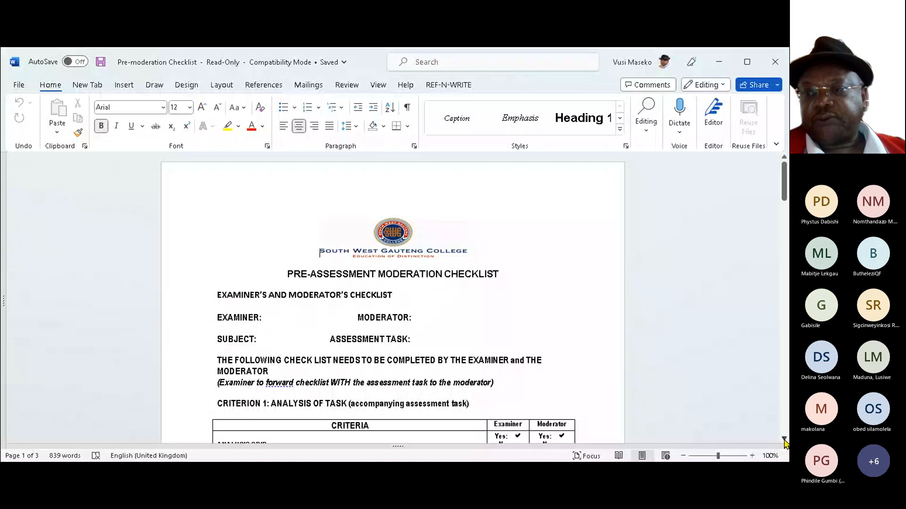
click(788, 439)
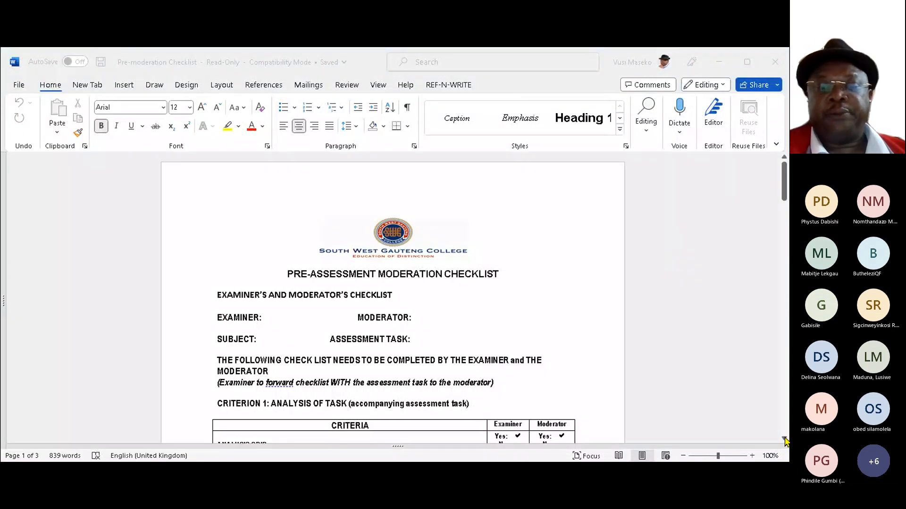
click(784, 439)
click(784, 439)
click(784, 439)
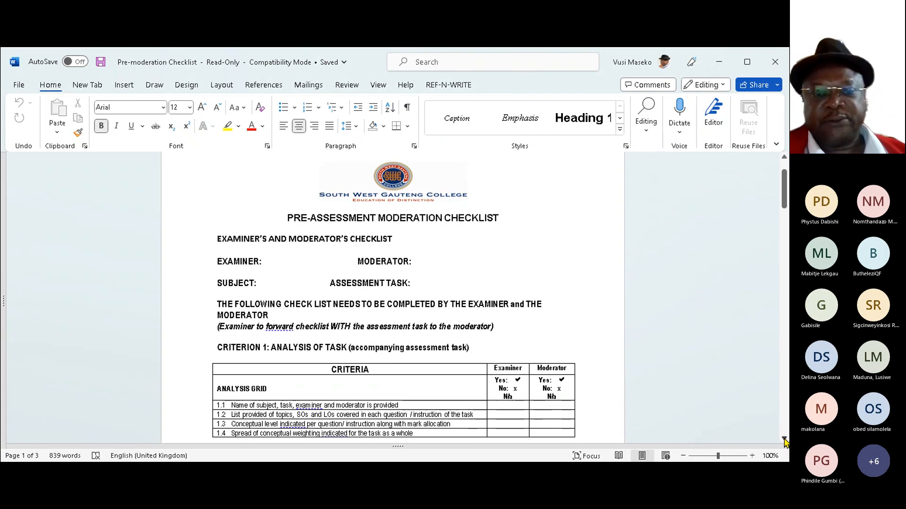
click(784, 438)
click(784, 439)
click(784, 439)
click(784, 439)
click(784, 438)
click(784, 439)
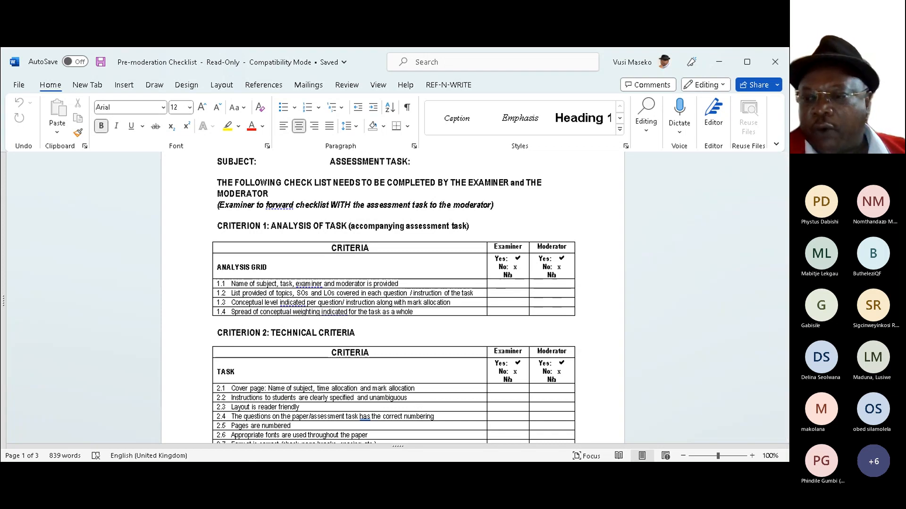
Step: Read through the Criterion 2 technical criteria table, items 2.1 to 2.16, in the checklist
click(784, 440)
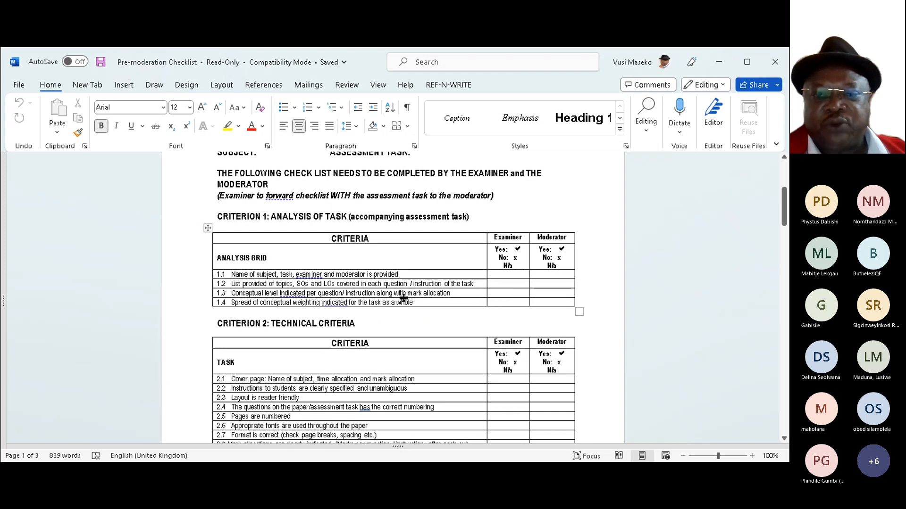
click(784, 440)
click(784, 440)
click(784, 439)
click(784, 439)
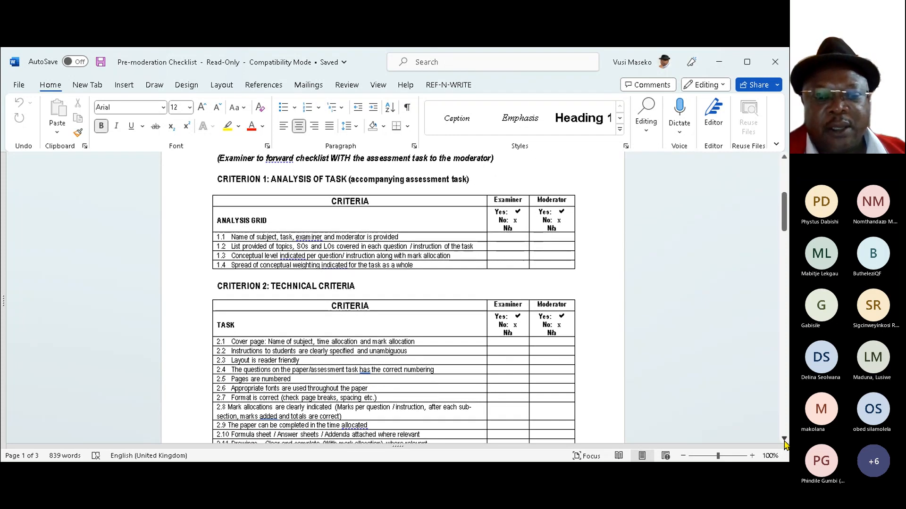
double_click(784, 439)
click(784, 440)
click(784, 439)
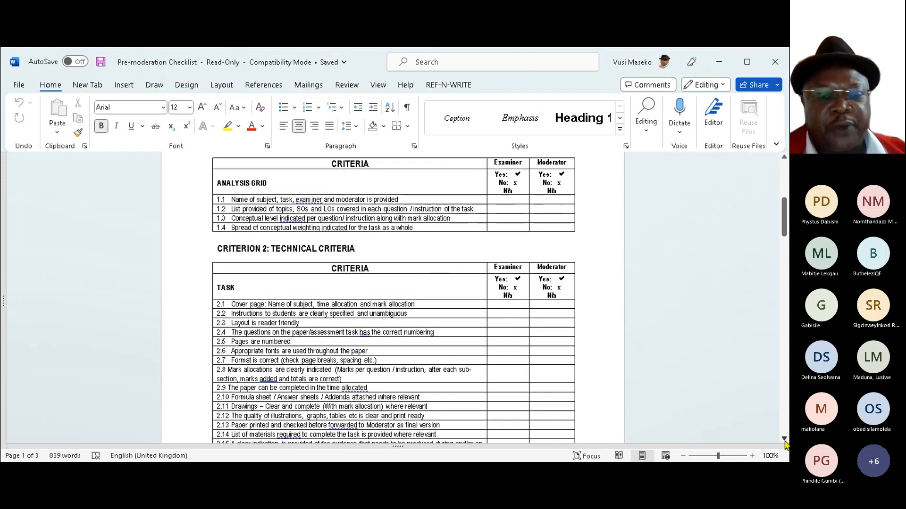
click(784, 439)
click(784, 440)
click(784, 439)
click(784, 439)
click(784, 440)
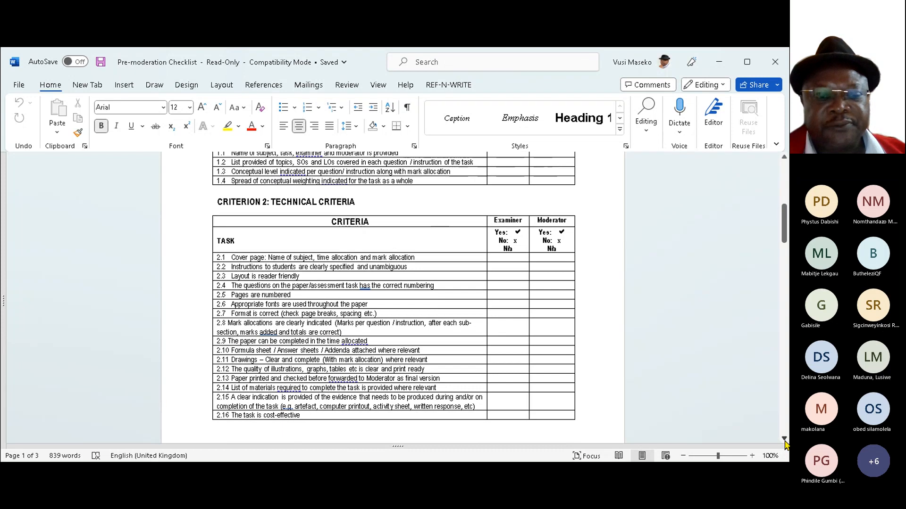
click(784, 440)
click(784, 439)
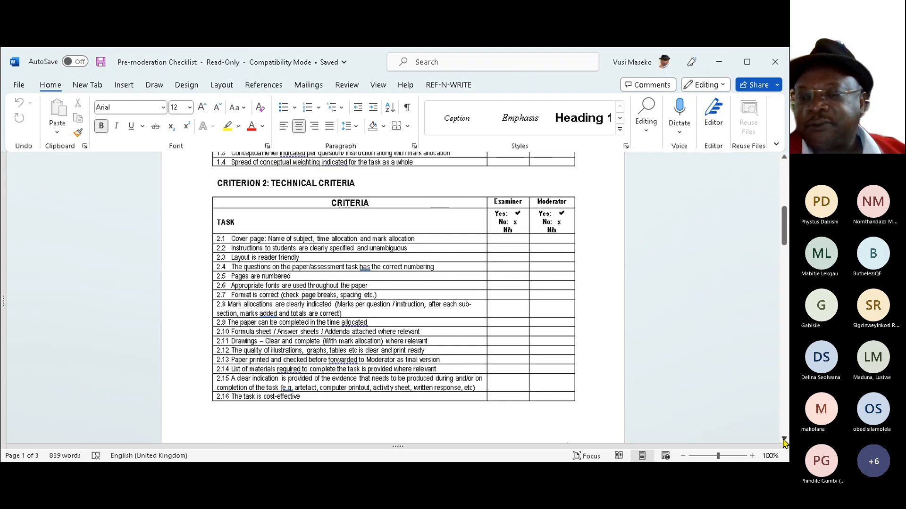
Step: Review Criteria 3 to 7 of the checklist, from content coverage through overall impression
drag(784, 440, 784, 439)
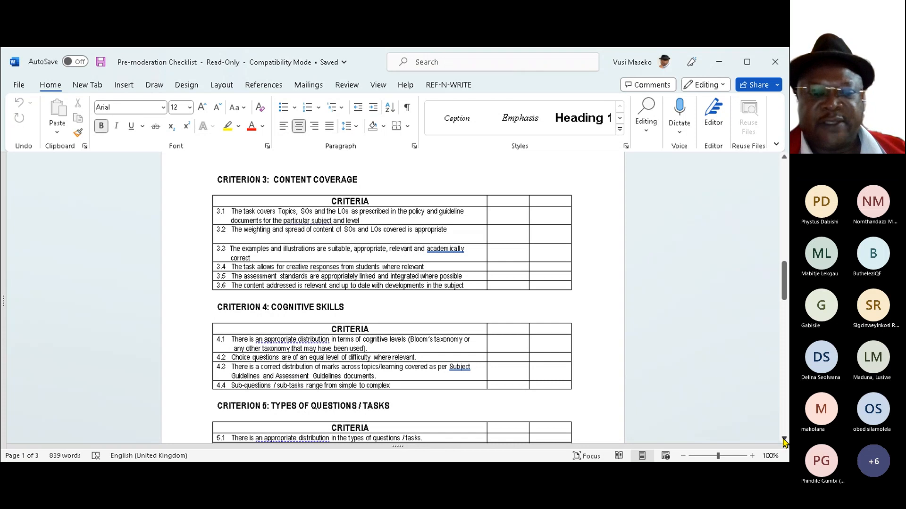
scroll(783, 442, down, 5)
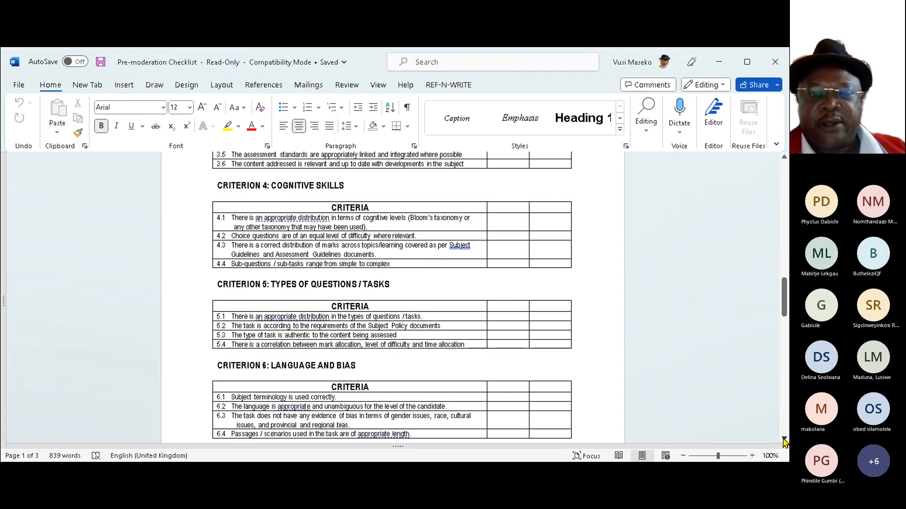
scroll(783, 442, down, 4)
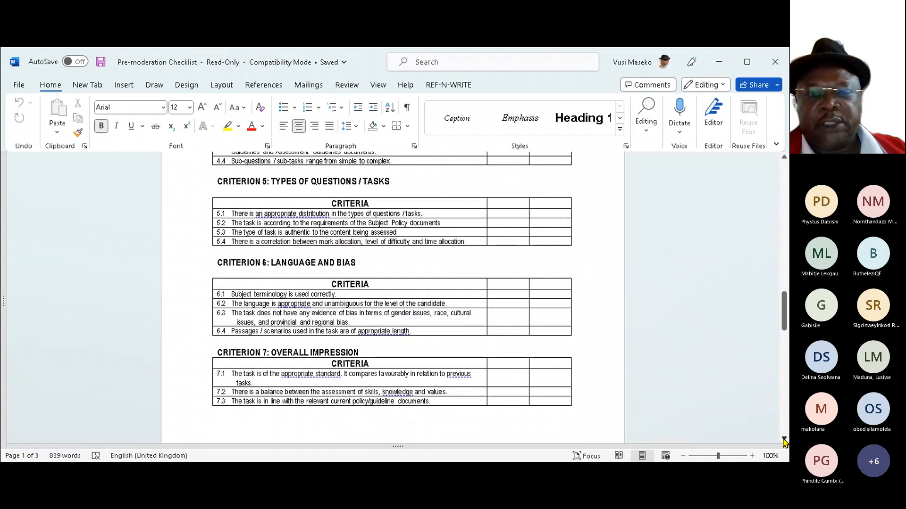
scroll(784, 442, down, 7)
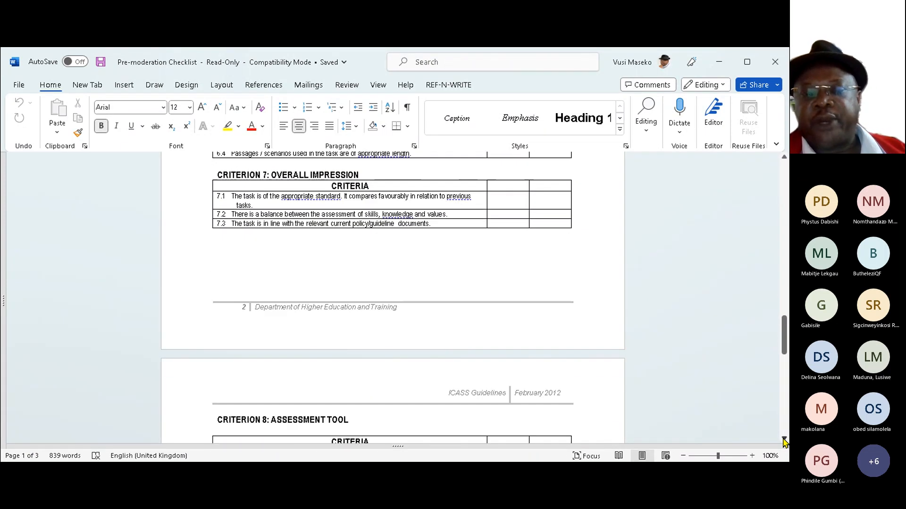
scroll(784, 441, down, 3)
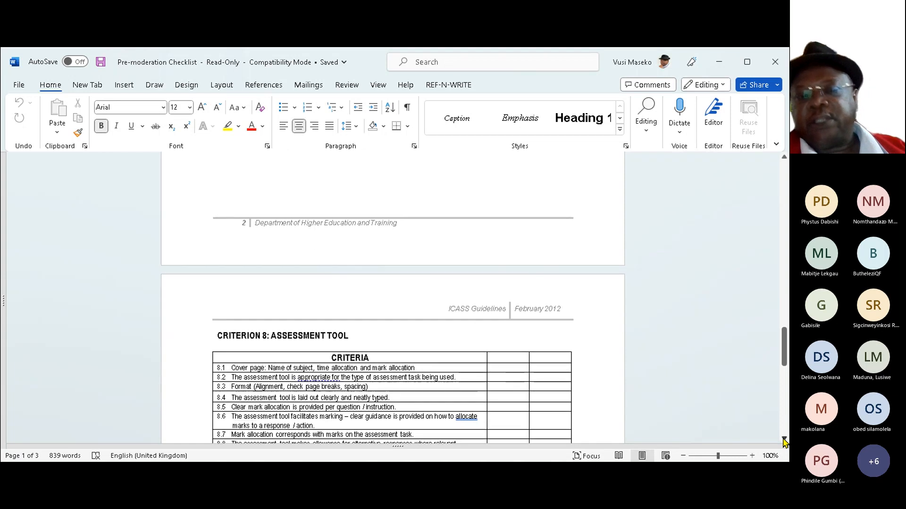
Step: Examine Criterion 8 on the assessment tool, the recommended changes tables, the general comments and the closing signature table
scroll(784, 441, down, 4)
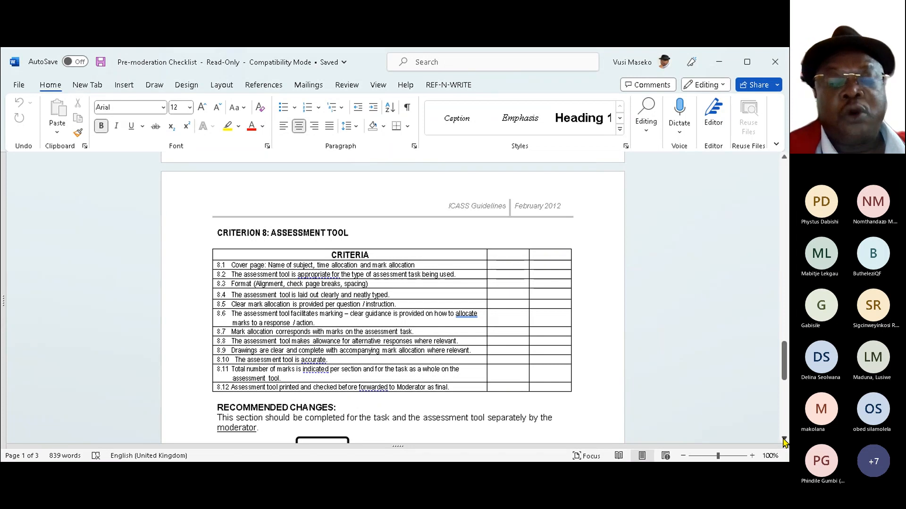
scroll(783, 442, down, 4)
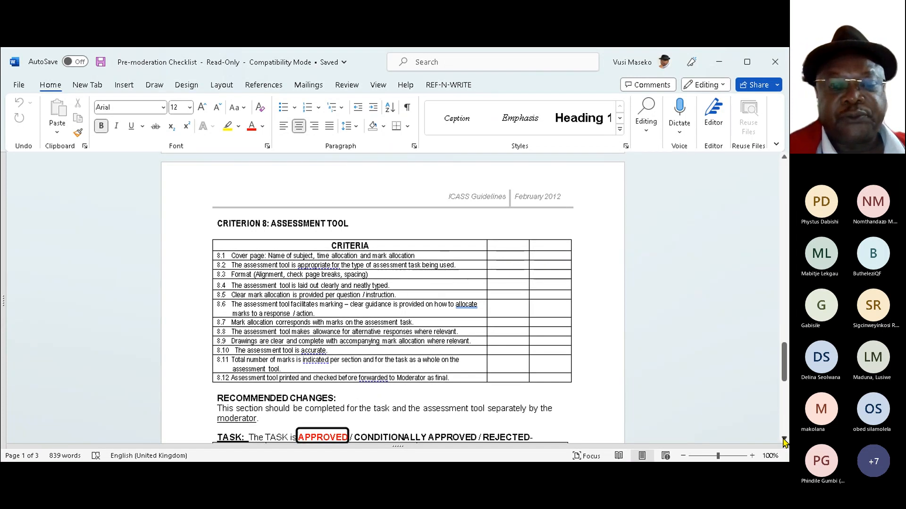
click(784, 440)
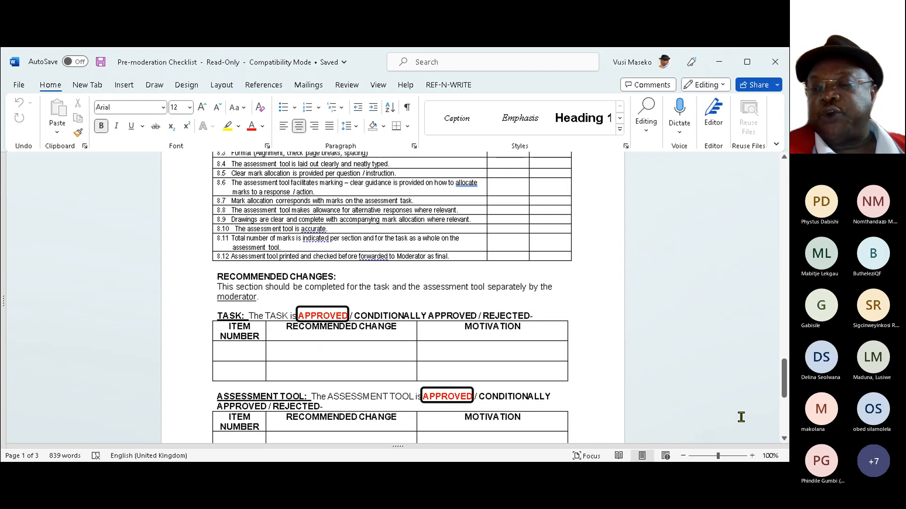
scroll(783, 444, down, 5)
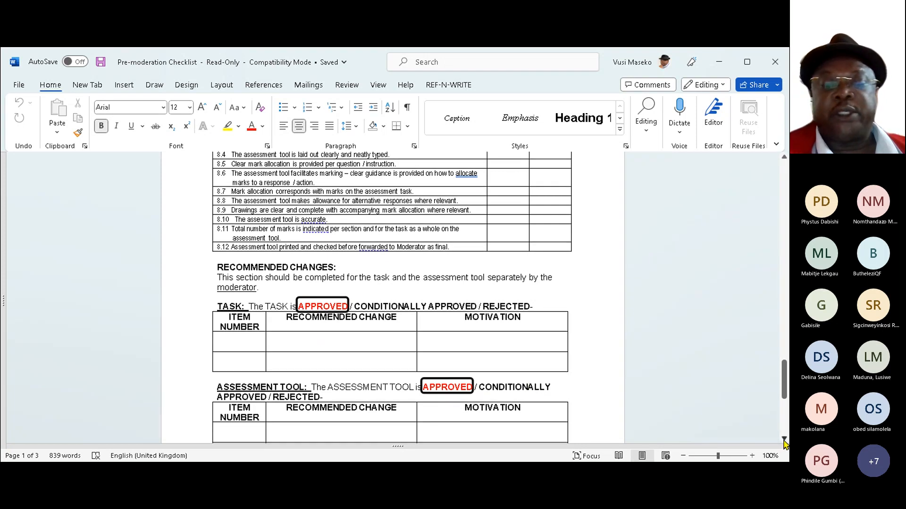
scroll(784, 444, down, 5)
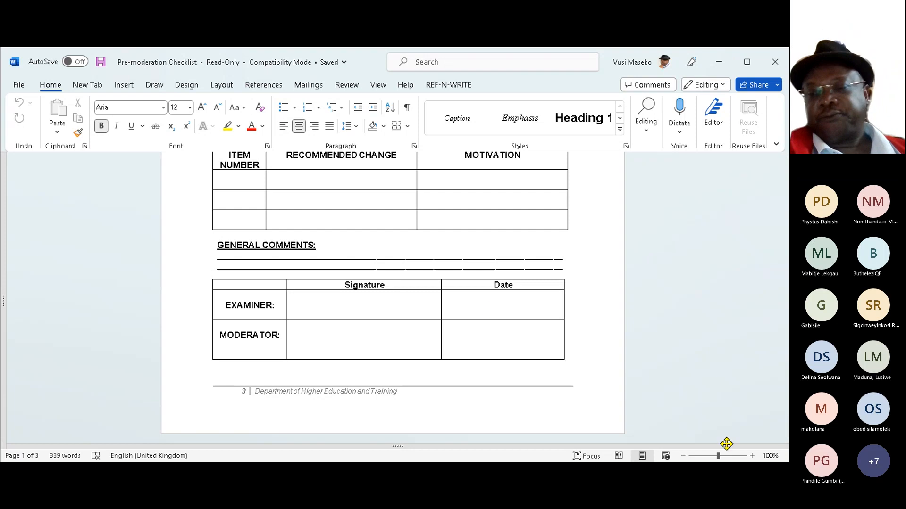
Step: Switch to the Assesment Schedule document and review the semester 1 schedule table and the syllabus coverage notes below it
click(783, 440)
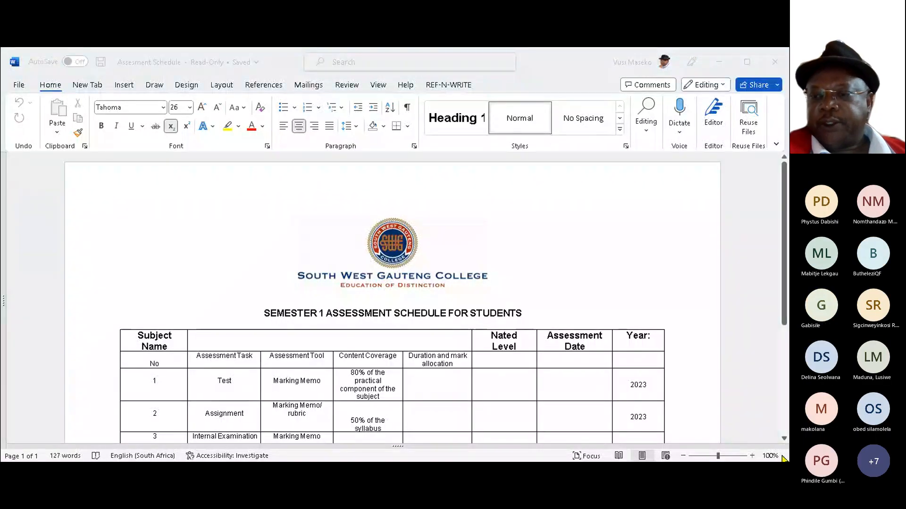
click(783, 439)
click(784, 439)
click(783, 439)
click(784, 440)
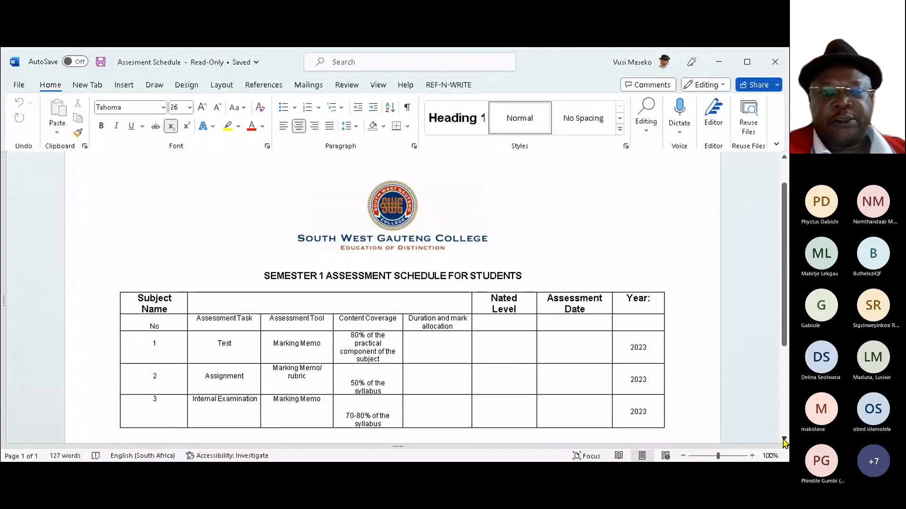
click(783, 440)
click(784, 440)
click(784, 441)
click(784, 440)
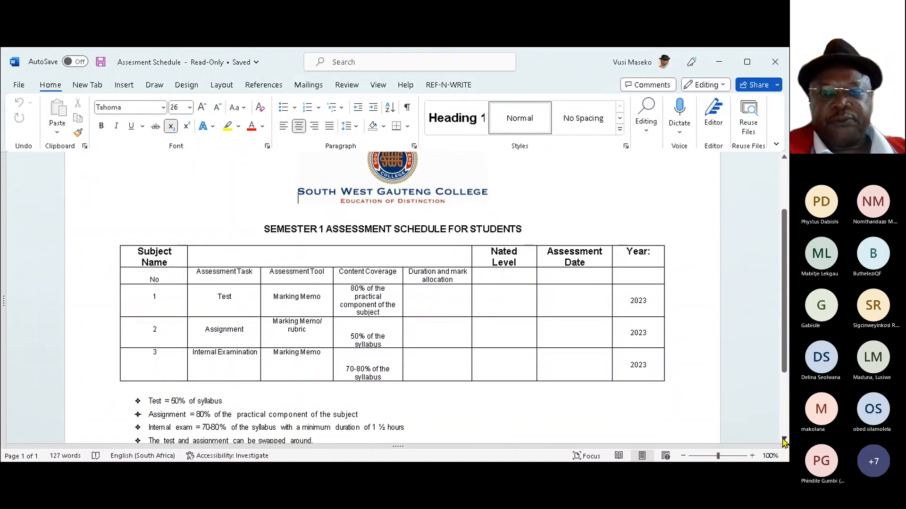
Step: Read the remaining syllabus coverage notes below the semester 1 schedule table
click(784, 440)
click(784, 440)
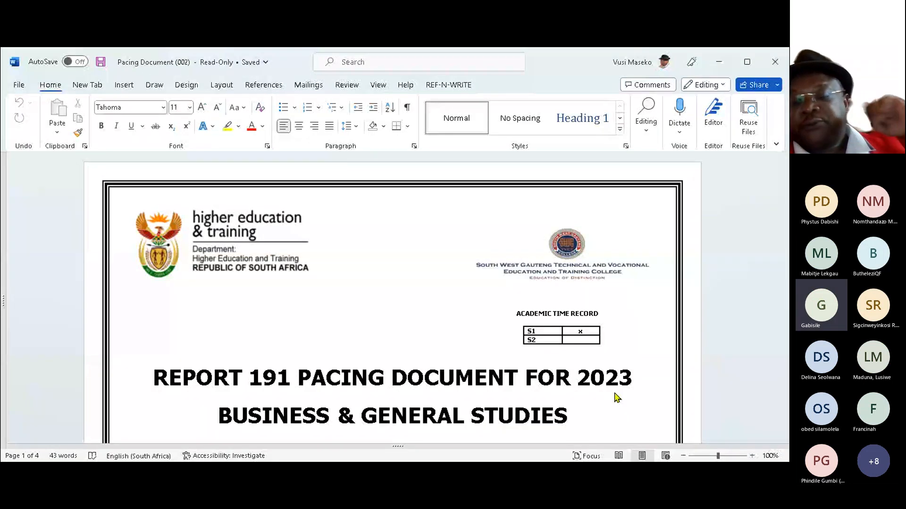
Step: Reduce the Pacing Document's zoom to 71% and go through its module tables from the cover page down to Module 7
click(726, 472)
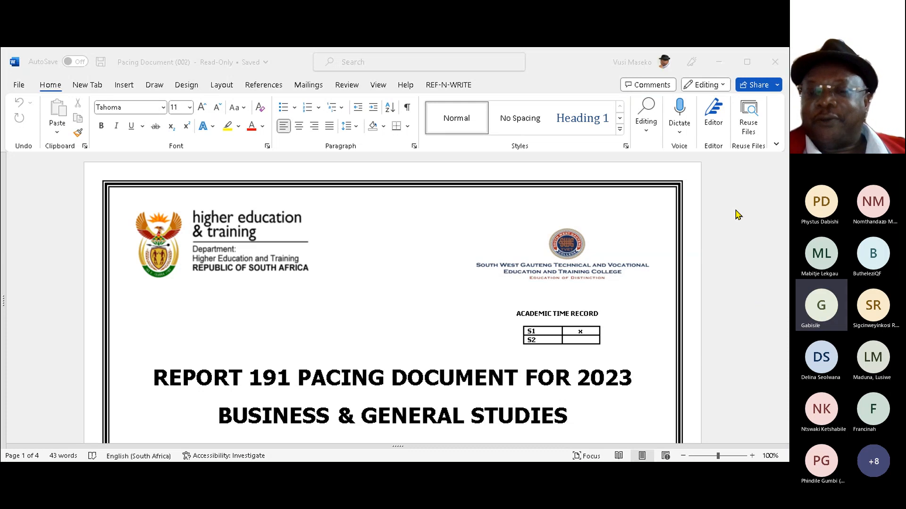
click(709, 456)
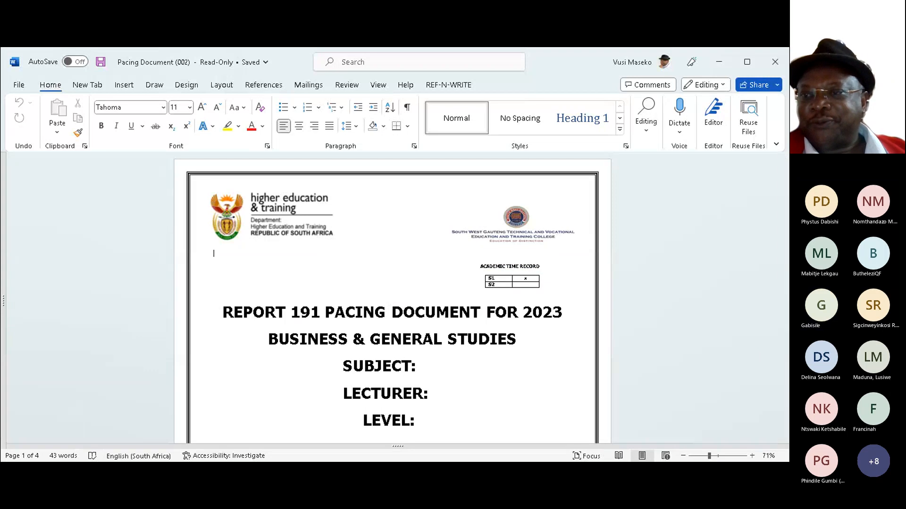
drag(784, 208, 784, 281)
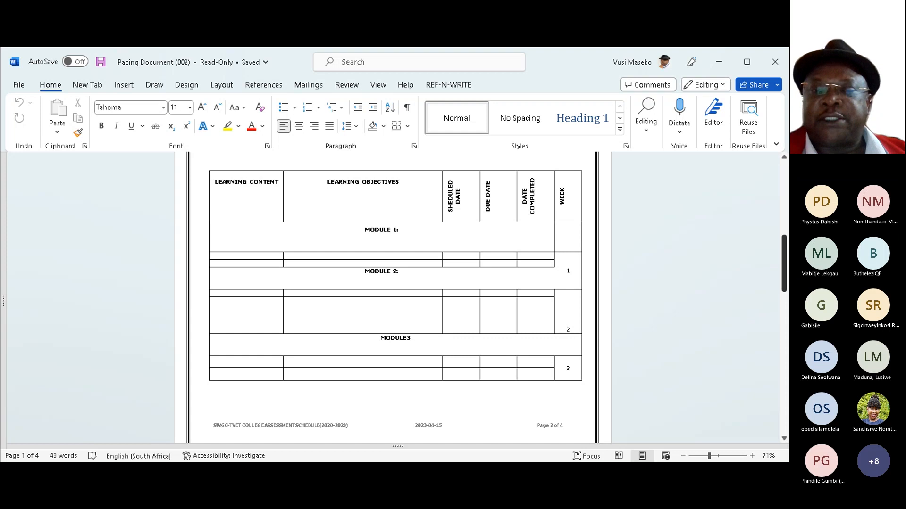
scroll(393, 297, down, 3)
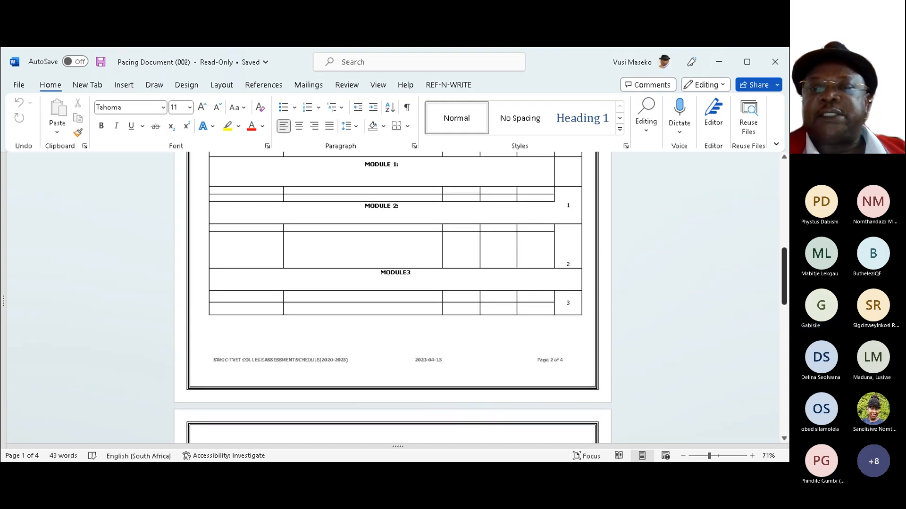
scroll(393, 297, down, 10)
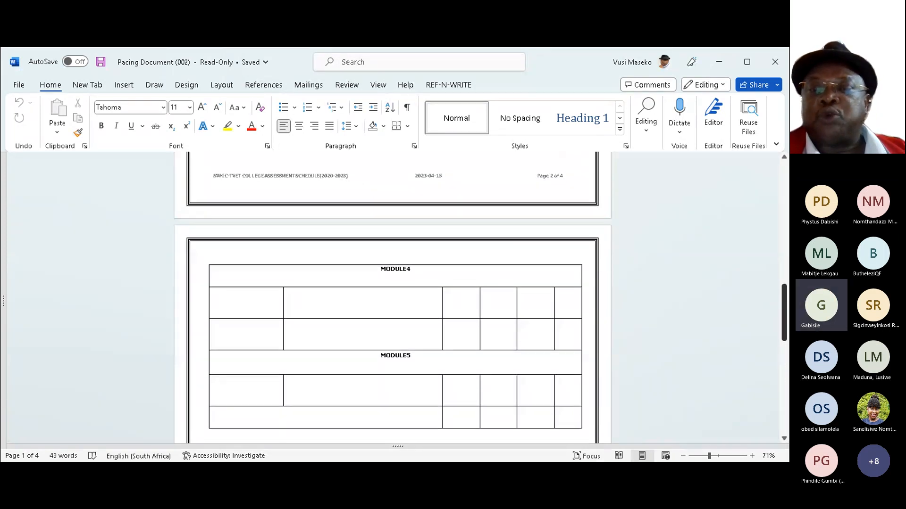
scroll(392, 297, down, 6)
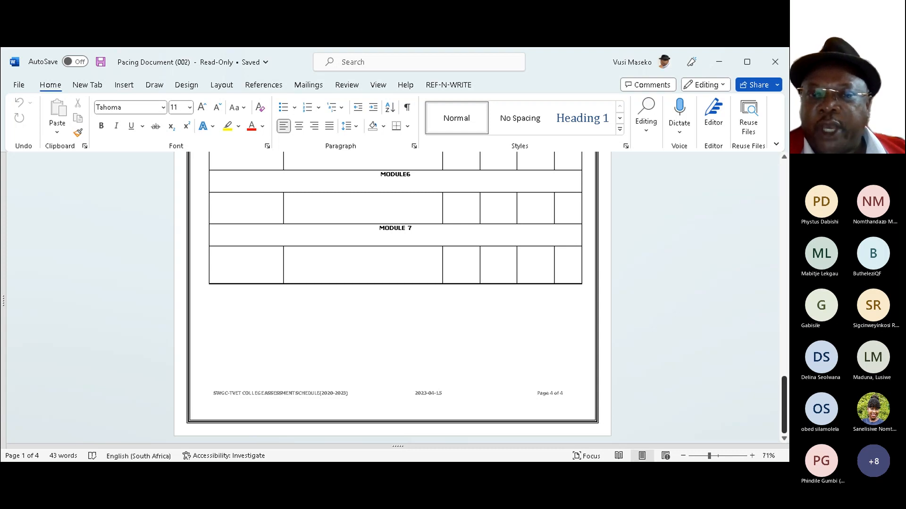
Step: Return to the table on page 2 with the learning content, objectives and date columns for Modules 1 to 3
scroll(393, 298, up, 2)
drag(783, 407, 783, 277)
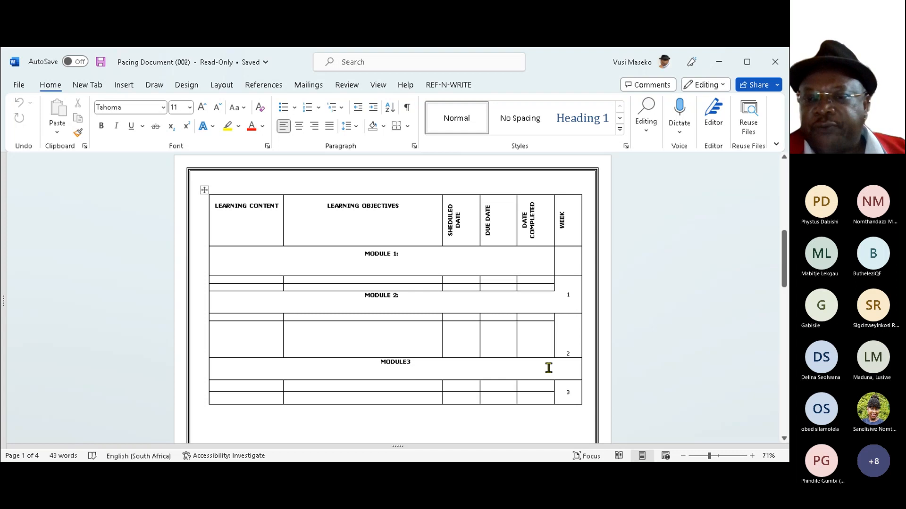
click(785, 420)
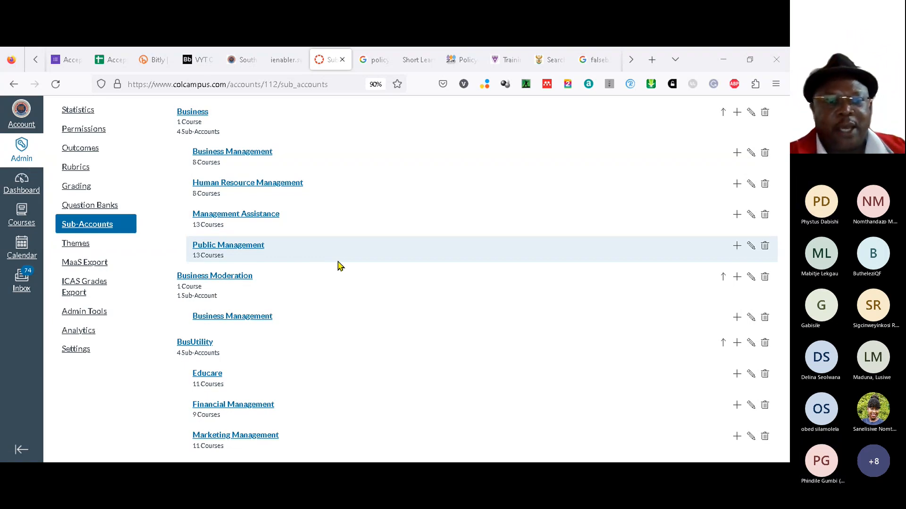
Step: On the colcampus site, open the gradebook of the 13-student Public Relations N5 course in the Public Management sub-account
click(235, 249)
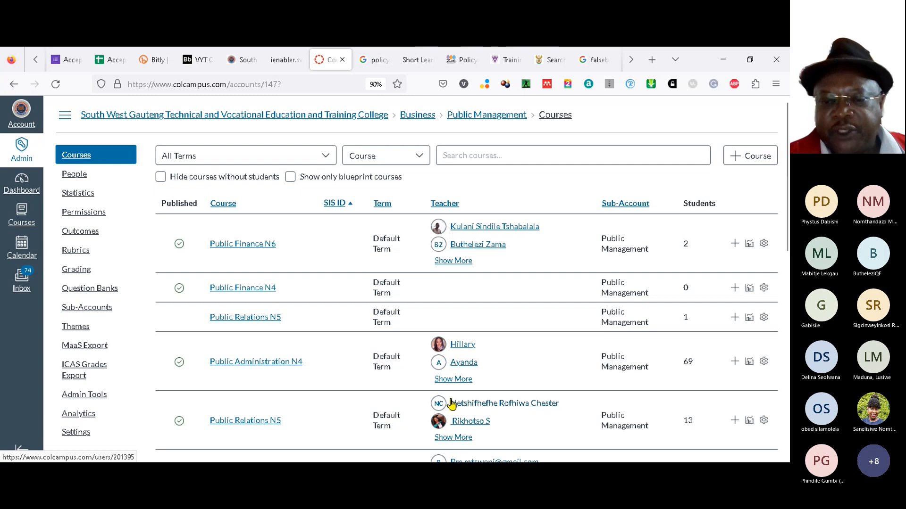
click(252, 427)
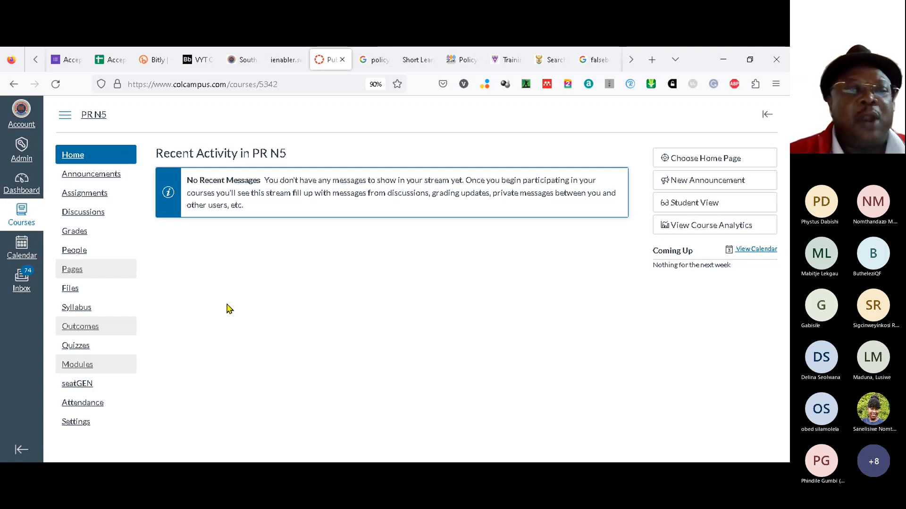
click(80, 237)
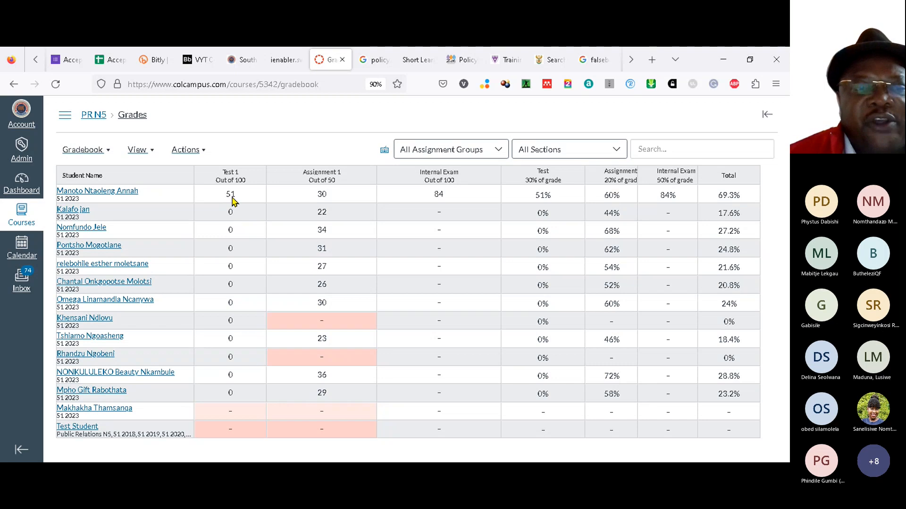
Step: Open the first listed student's Test 1 submission in SpeedGrader from the submission details
click(239, 196)
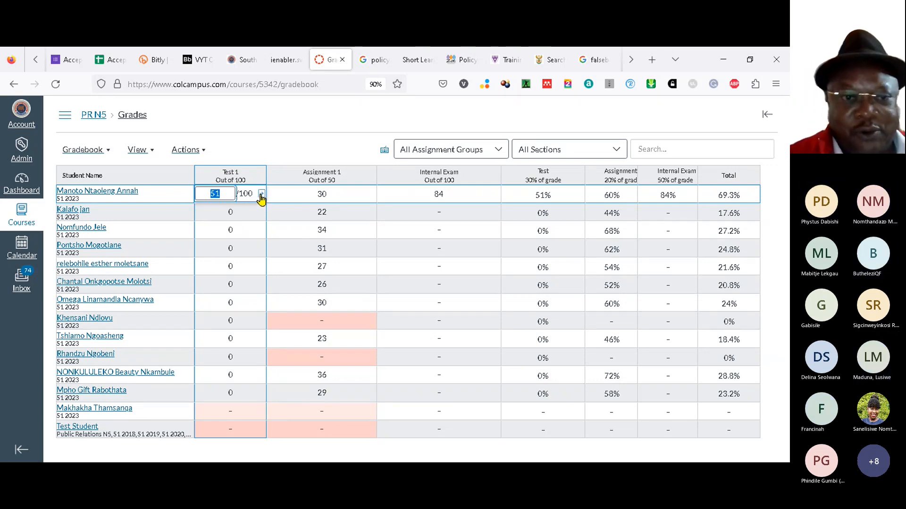
click(261, 194)
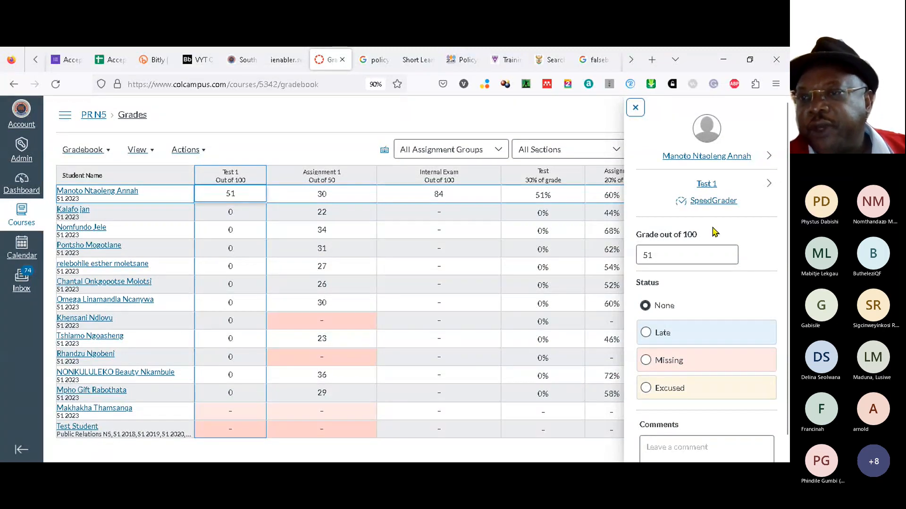
click(710, 202)
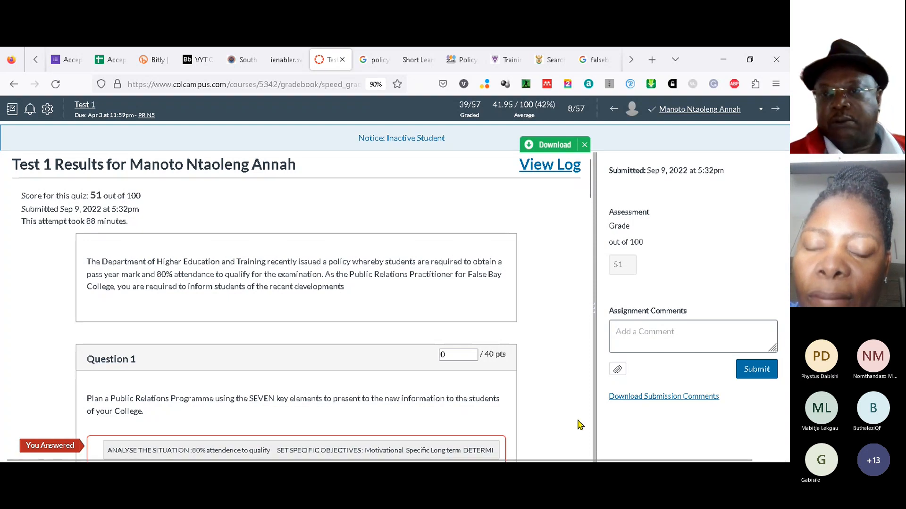
Step: Highlight the Question 1 text about planning a Public Relations Programme in the Test 1 results and copy it
drag(589, 192, 591, 213)
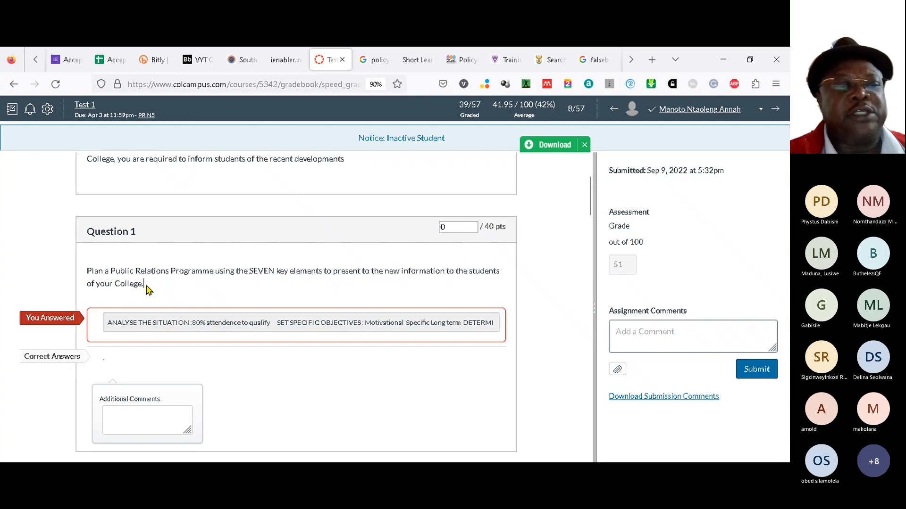
drag(144, 285, 84, 271)
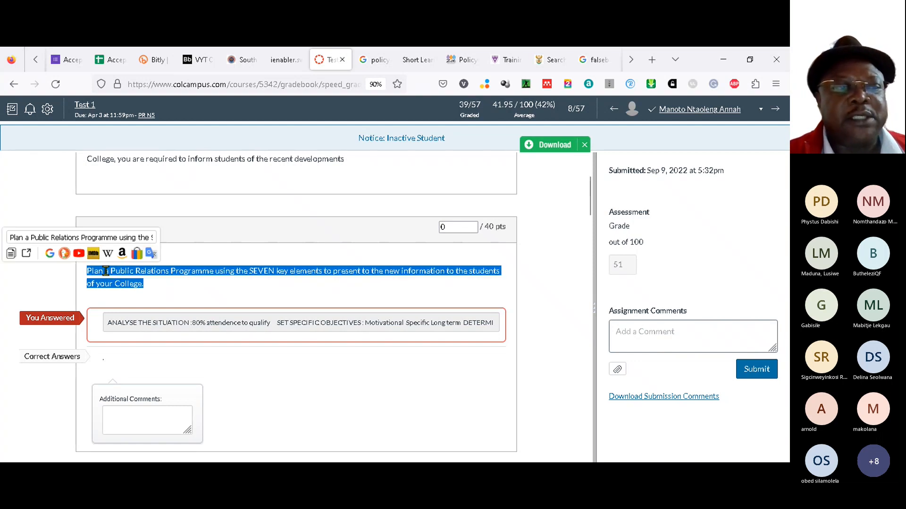
click(11, 253)
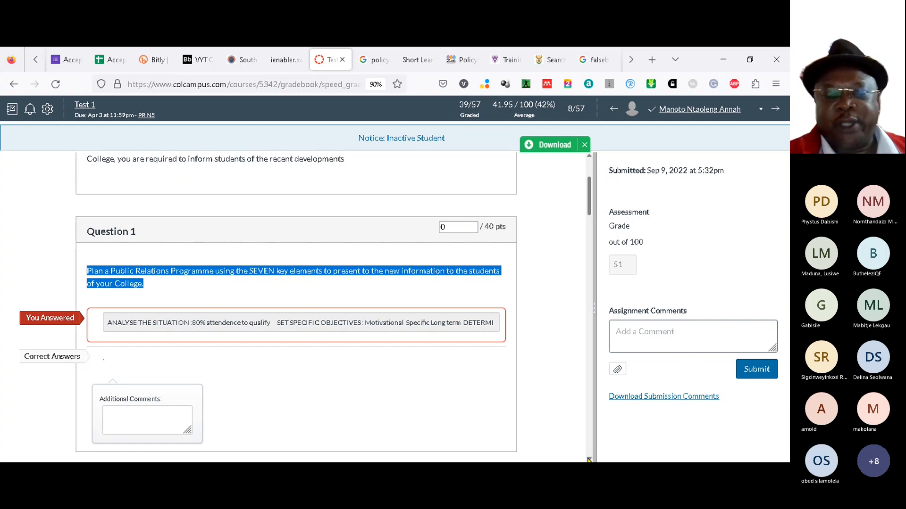
Step: Examine the student's Test 1 answers and marks from Question 1 through Question 7 and the final score
click(589, 460)
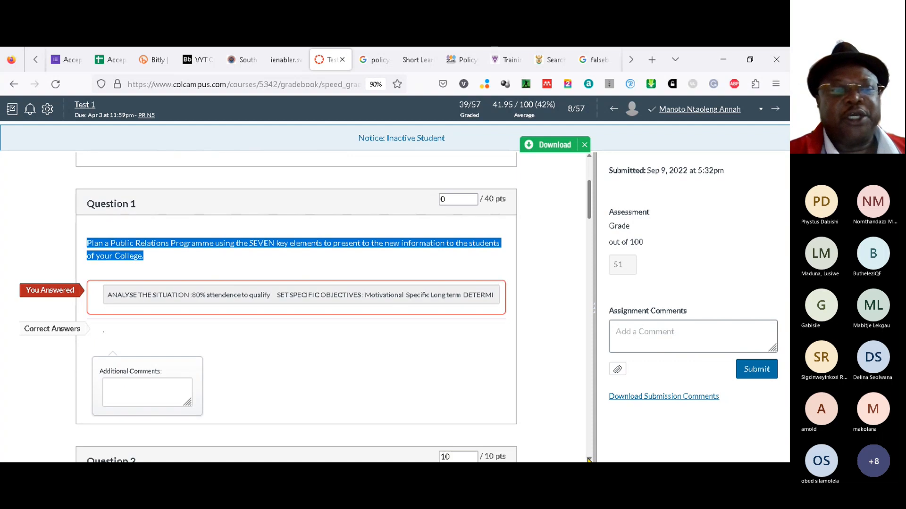
click(588, 460)
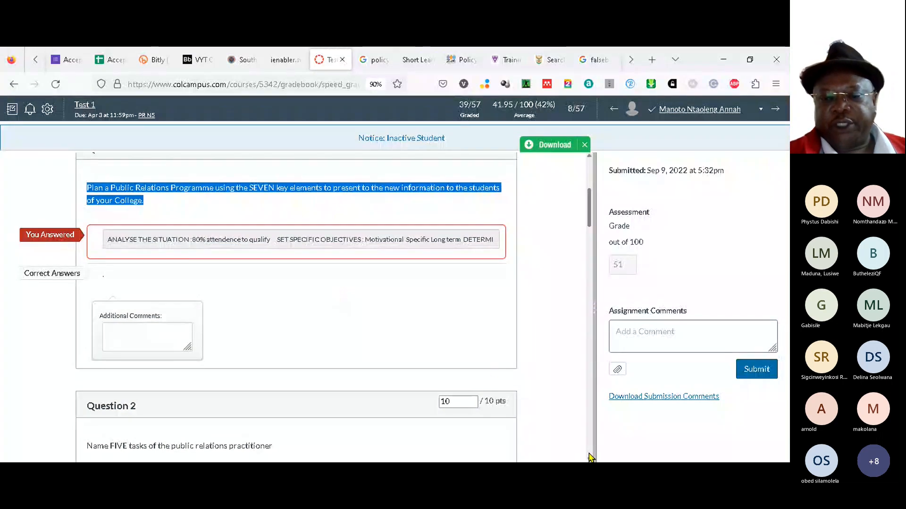
scroll(590, 458, down, 5)
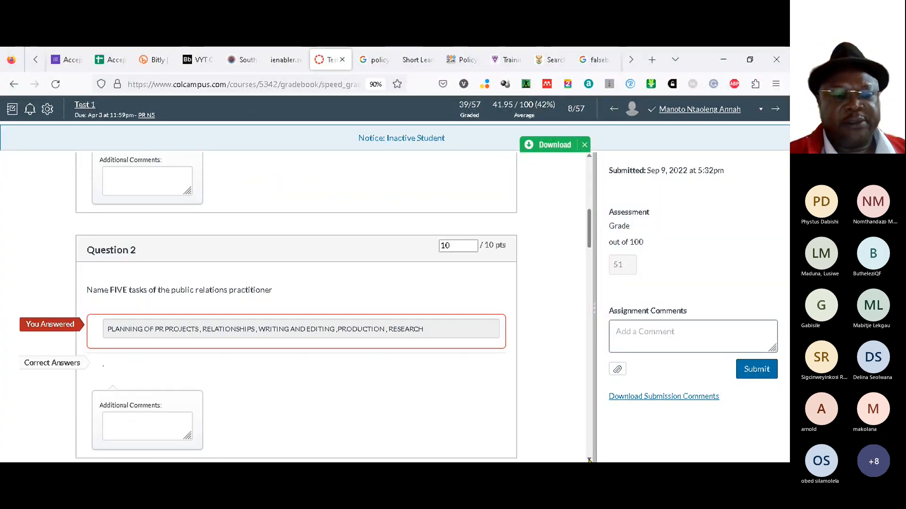
click(588, 459)
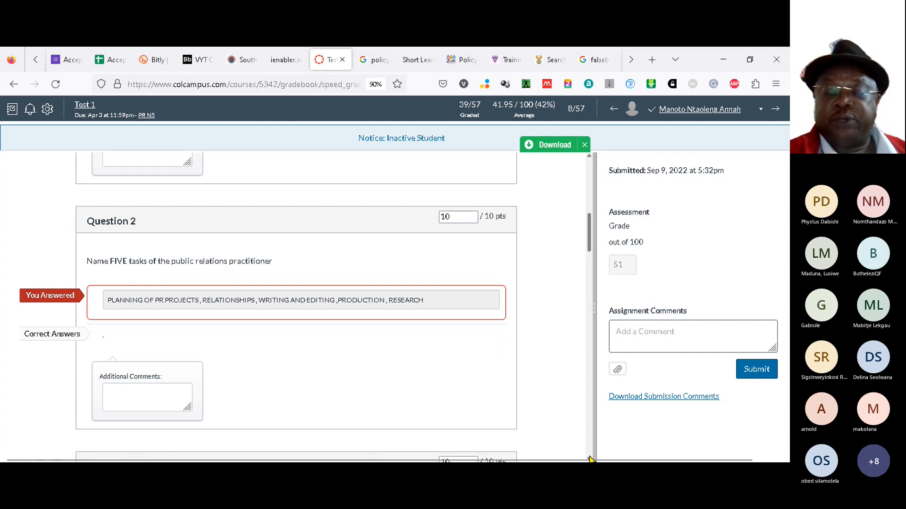
scroll(589, 459, down, 5)
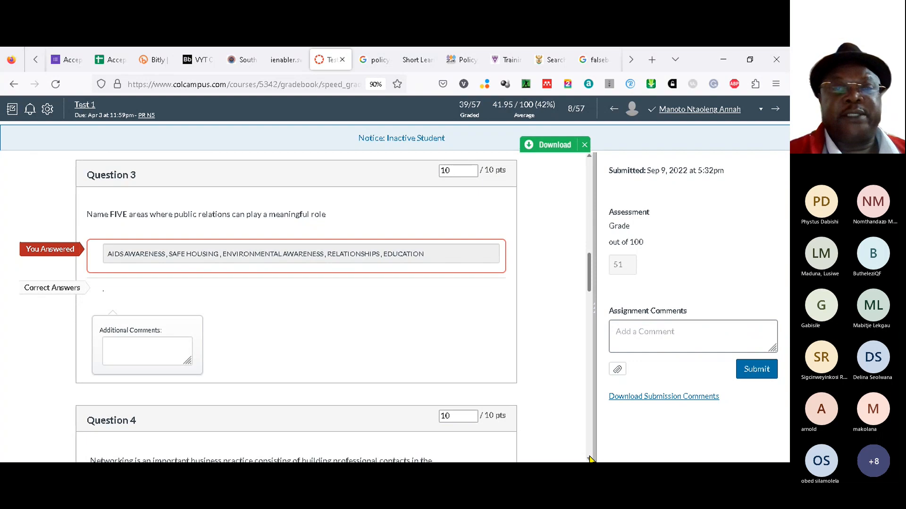
scroll(589, 458, down, 5)
scroll(590, 458, down, 5)
scroll(590, 459, down, 10)
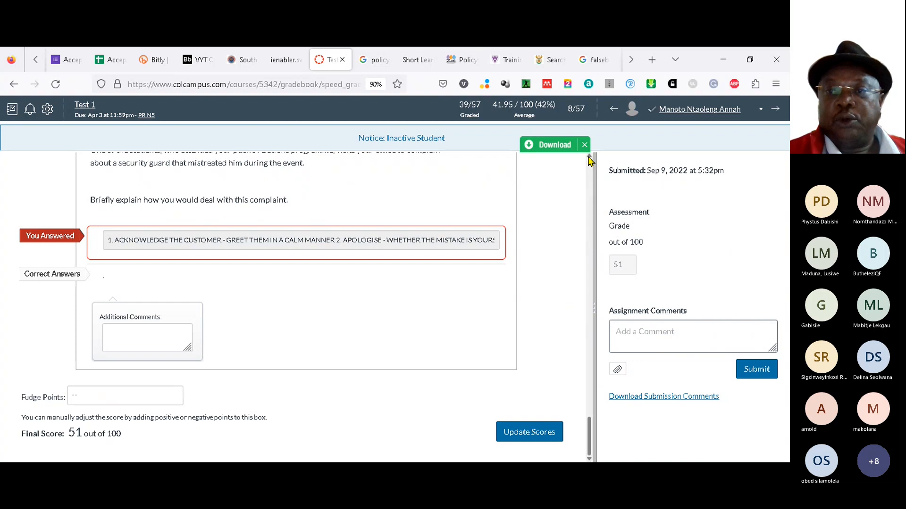
scroll(588, 160, up, 3)
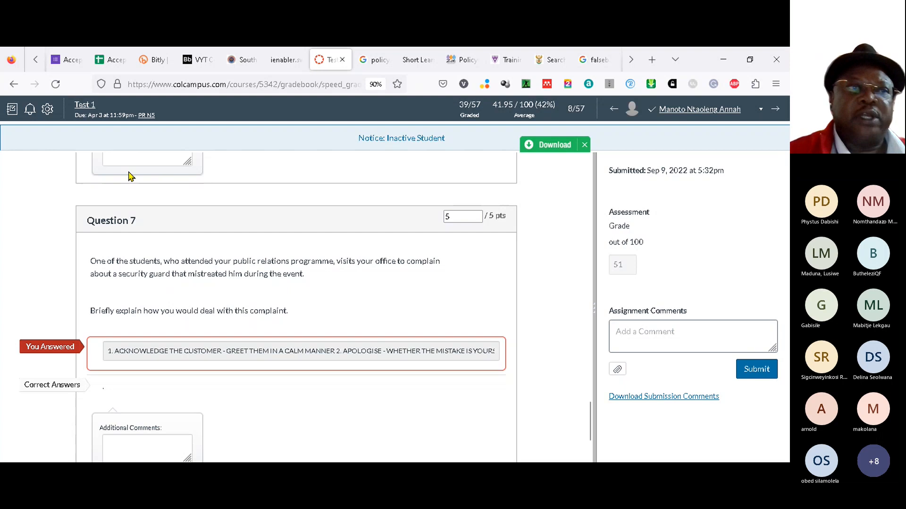
Step: Return to the gradebook and open the same student's Assignment 1 submission in SpeedGrader
click(12, 110)
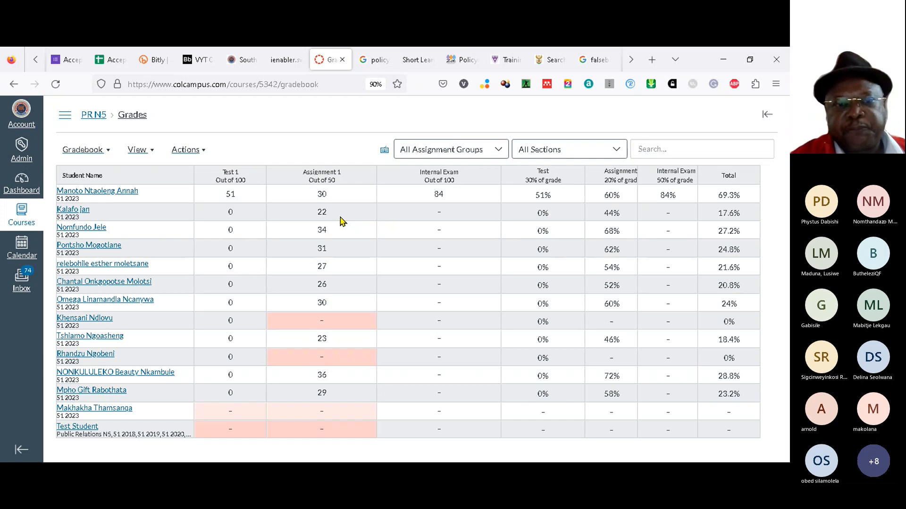
click(322, 196)
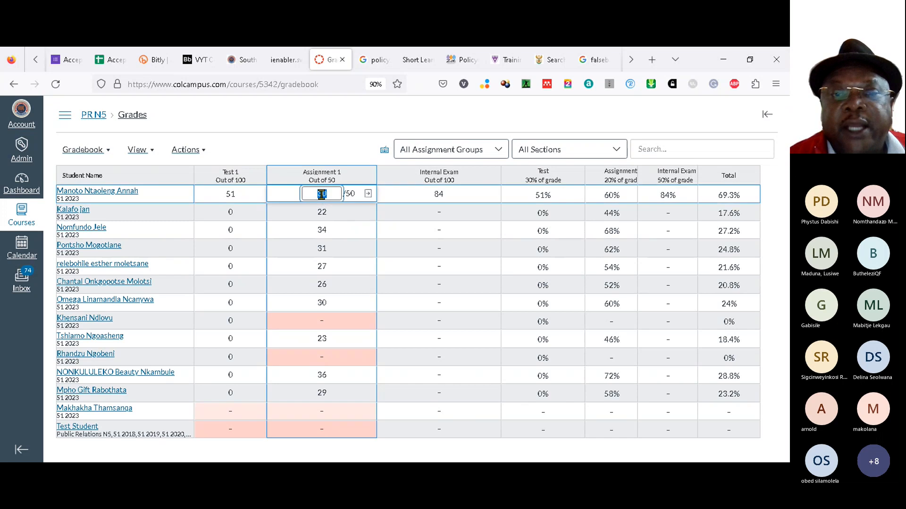
click(368, 197)
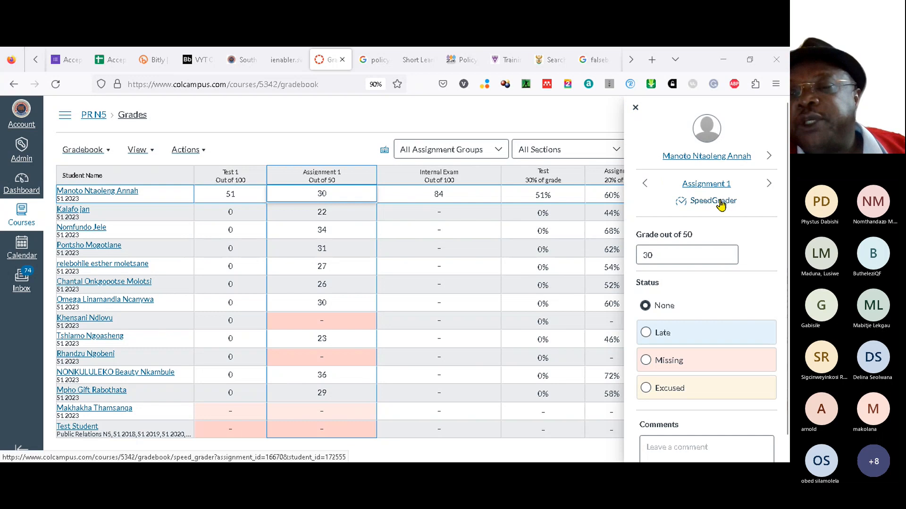
click(721, 202)
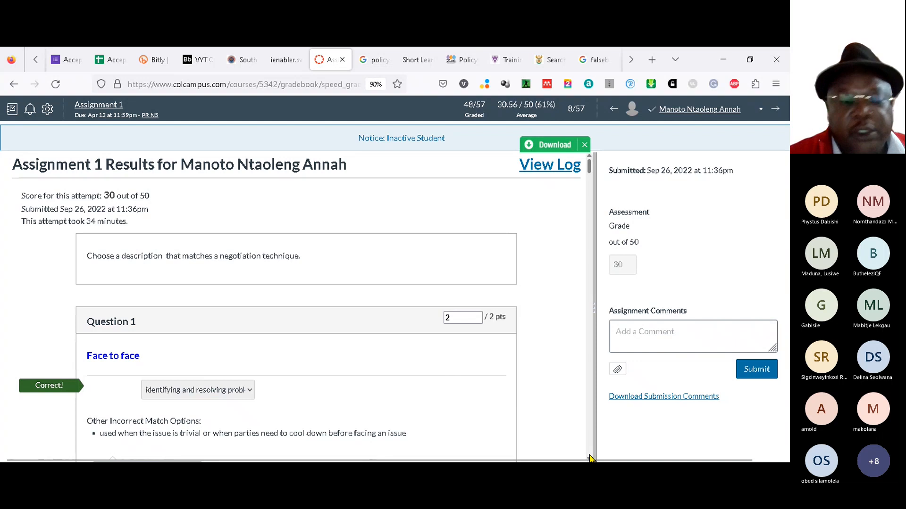
Step: Examine the Assignment 1 answers and marks from Question 1 through Question 6 on objectives of communication
scroll(589, 457, down, 5)
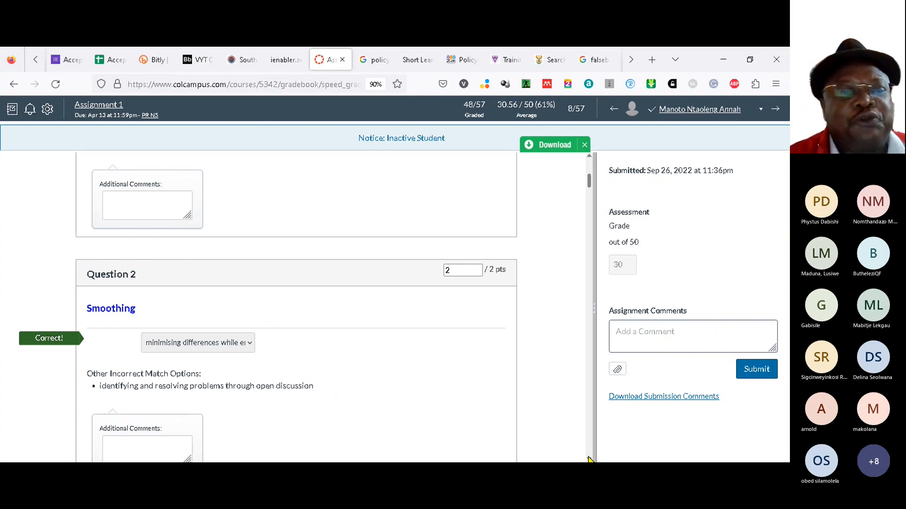
scroll(589, 459, down, 6)
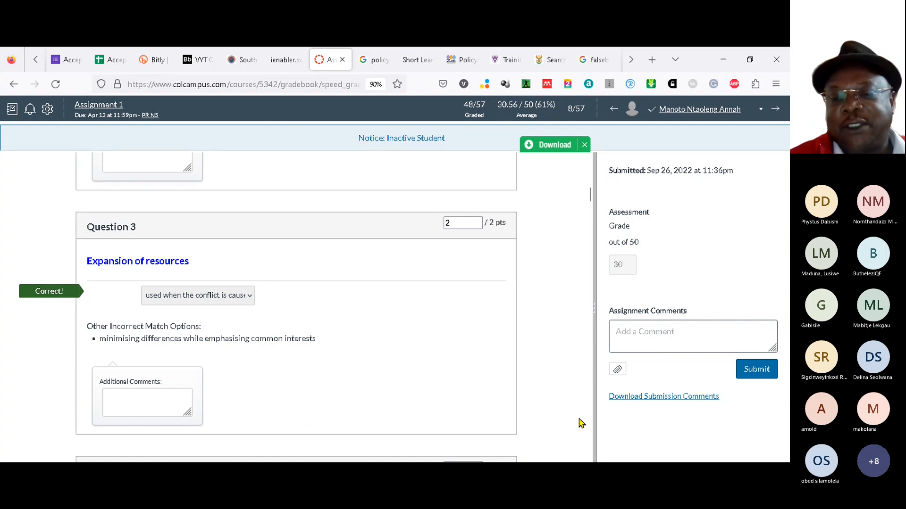
scroll(589, 457, down, 5)
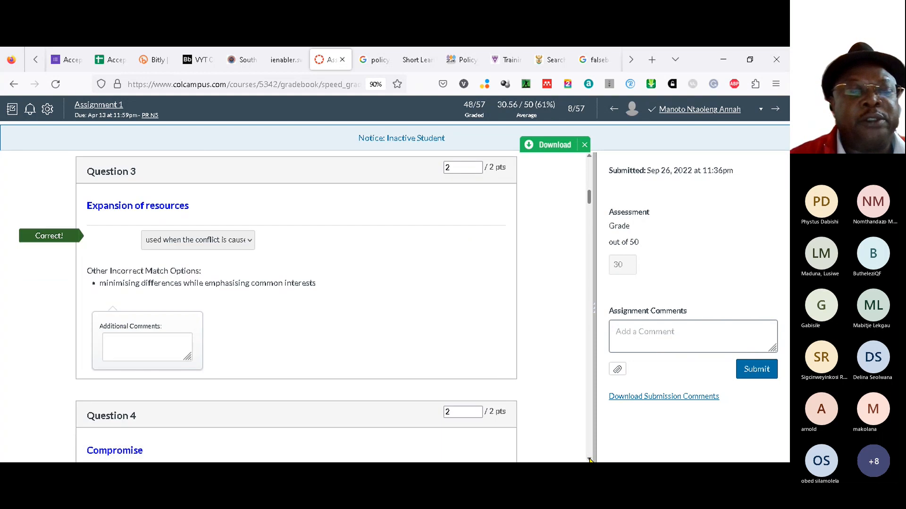
scroll(590, 460, down, 10)
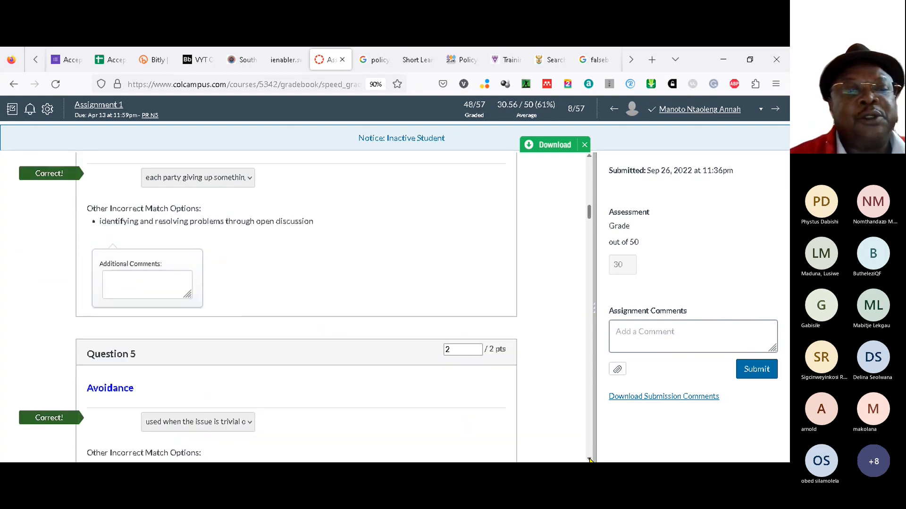
scroll(590, 459, down, 10)
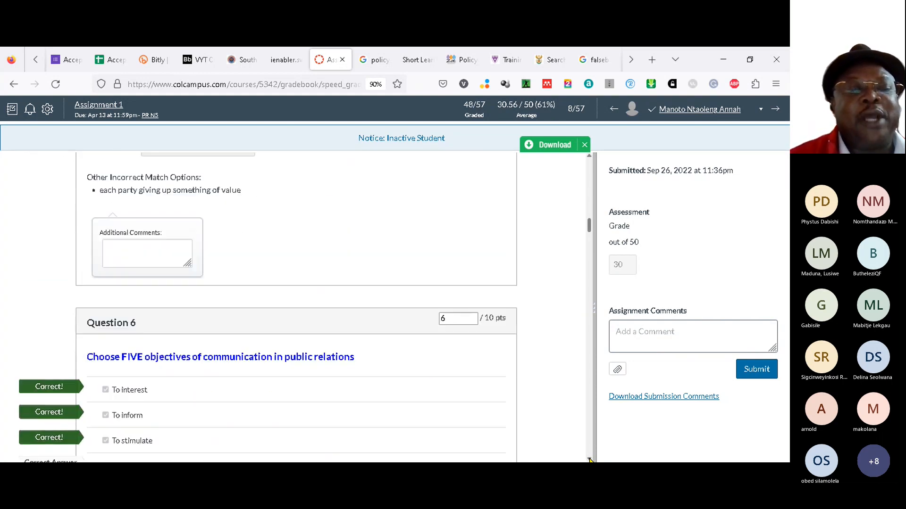
scroll(590, 460, down, 4)
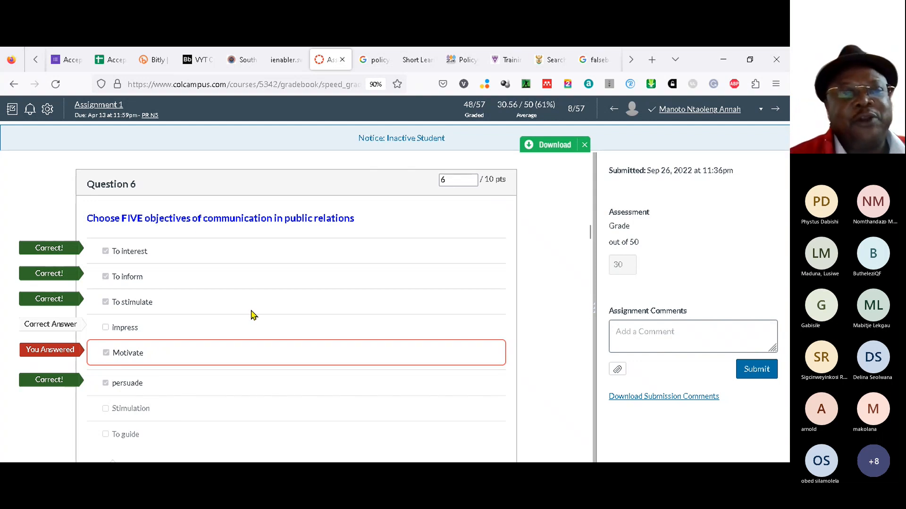
Step: Examine the Assignment 1 answers and marks from Question 7 on the five W's through Question 10 on the company's image
click(589, 460)
scroll(588, 460, down, 5)
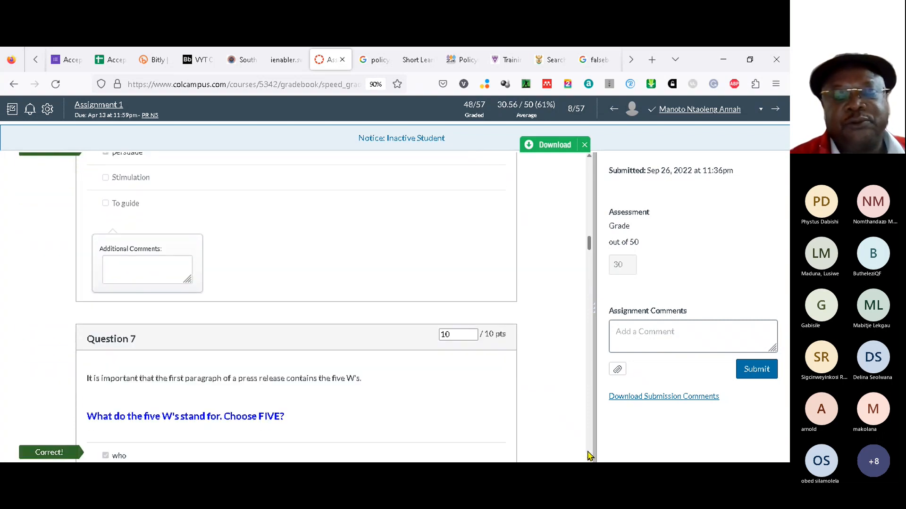
scroll(588, 448, down, 6)
scroll(588, 449, down, 5)
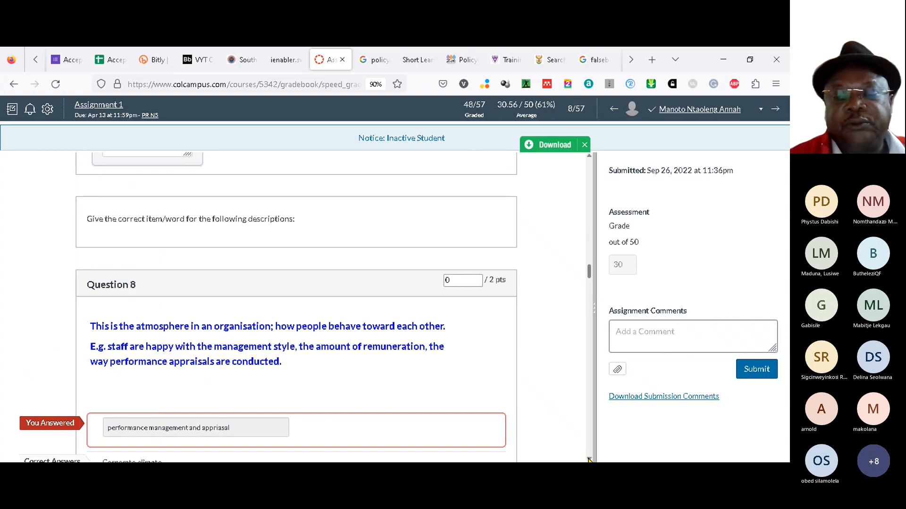
scroll(589, 459, down, 3)
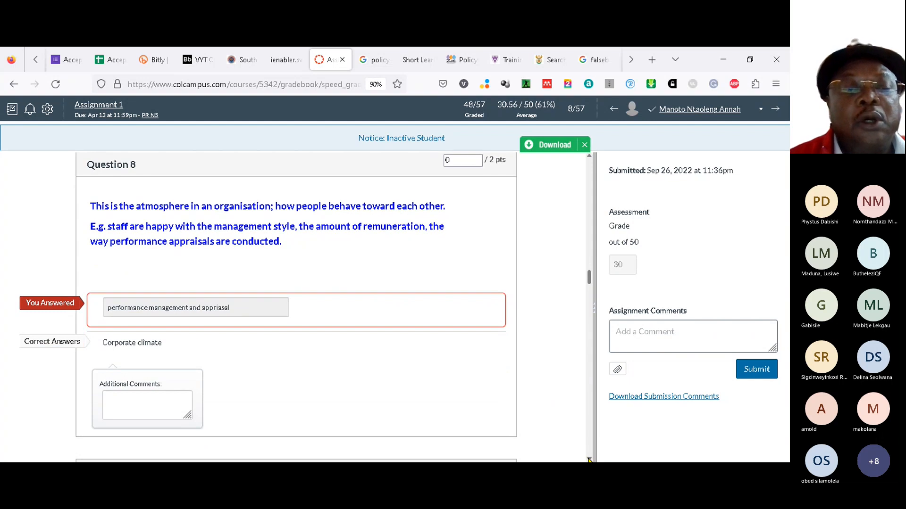
scroll(588, 460, down, 3)
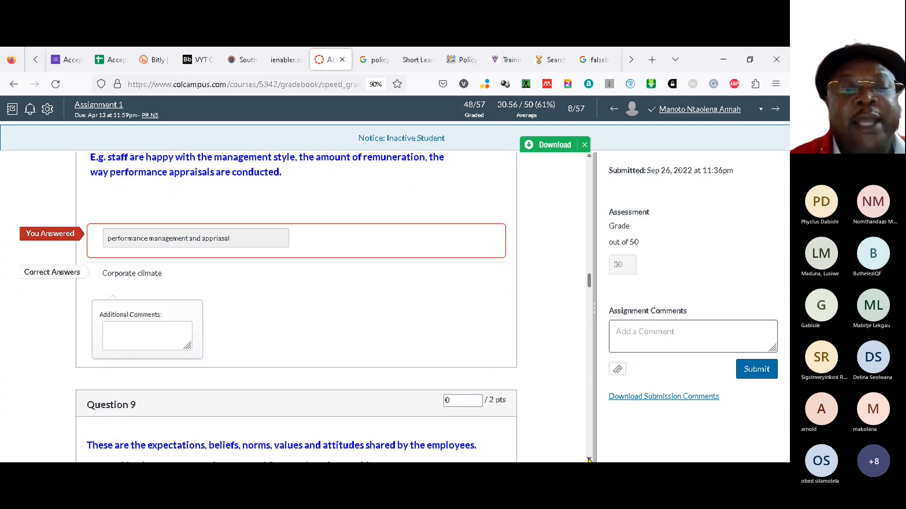
scroll(588, 460, down, 5)
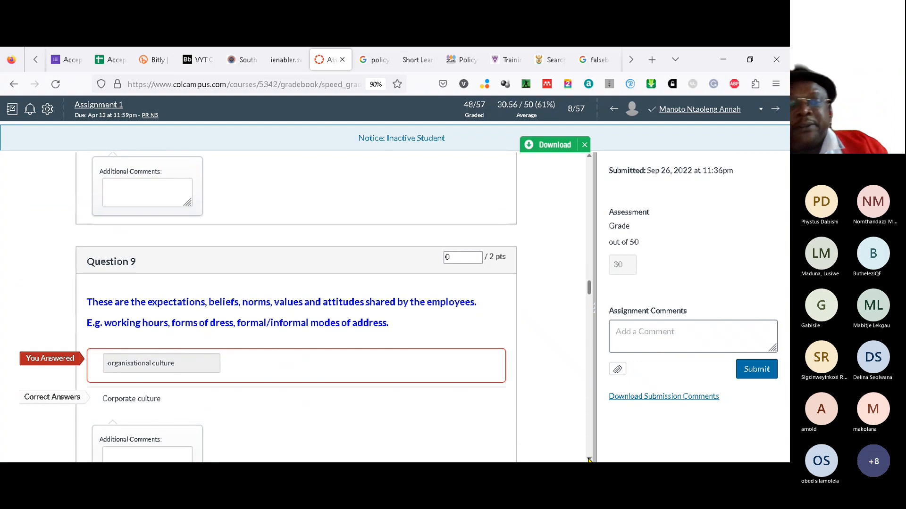
scroll(588, 460, down, 5)
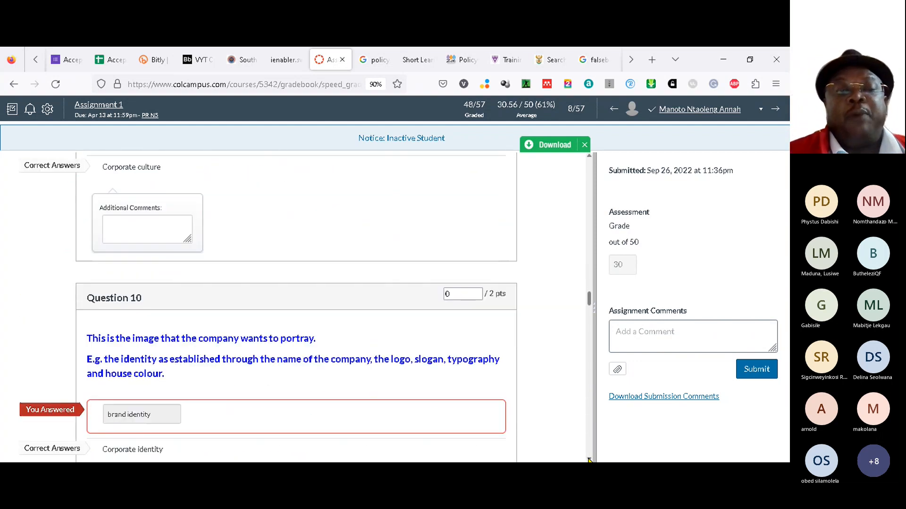